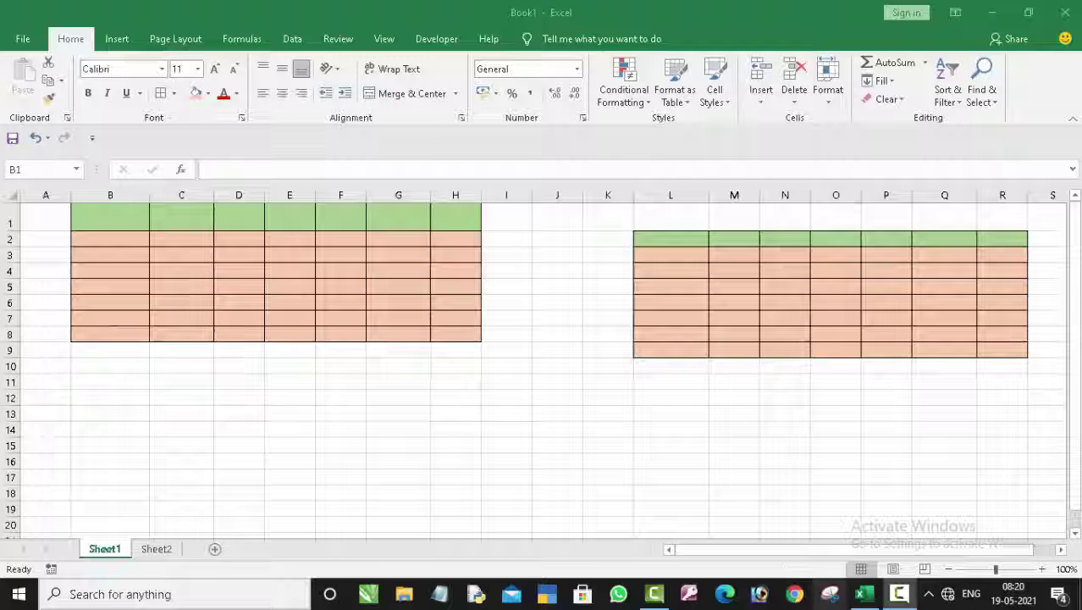
Step: Clear the block selection on Sheet1 and move to Sheet2, where the student marks tables are
{"action": "key", "text": "ctrl+shift+Right"}
{"action": "key", "text": "ctrl+shift+Down"}
{"action": "left_click", "coordinate": [586, 458]}
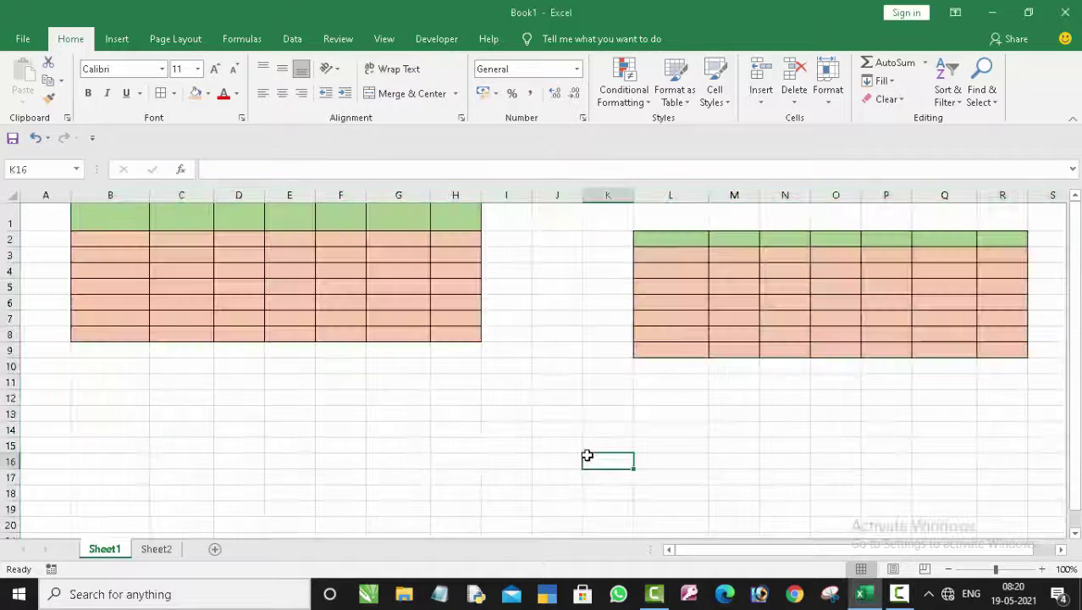
{"action": "left_click", "coordinate": [161, 549]}
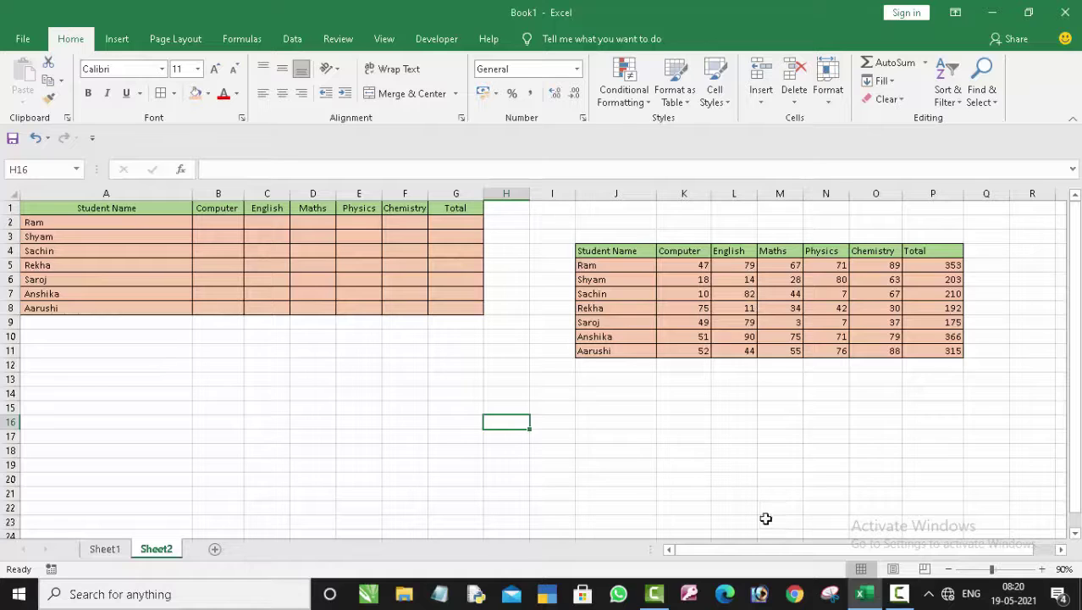
{"action": "left_click", "coordinate": [710, 383]}
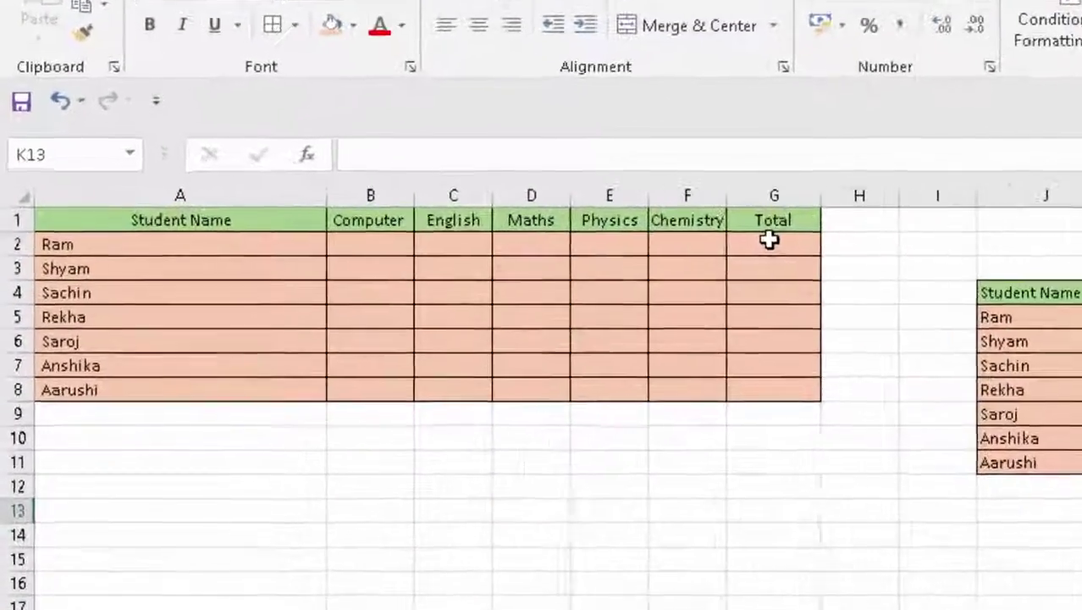
Step: Enter =VLOOKUP(A2,$J$5:$P$11,7,0) in Ram's Total cell G2; it returns #N/A
{"action": "left_click", "coordinate": [461, 220]}
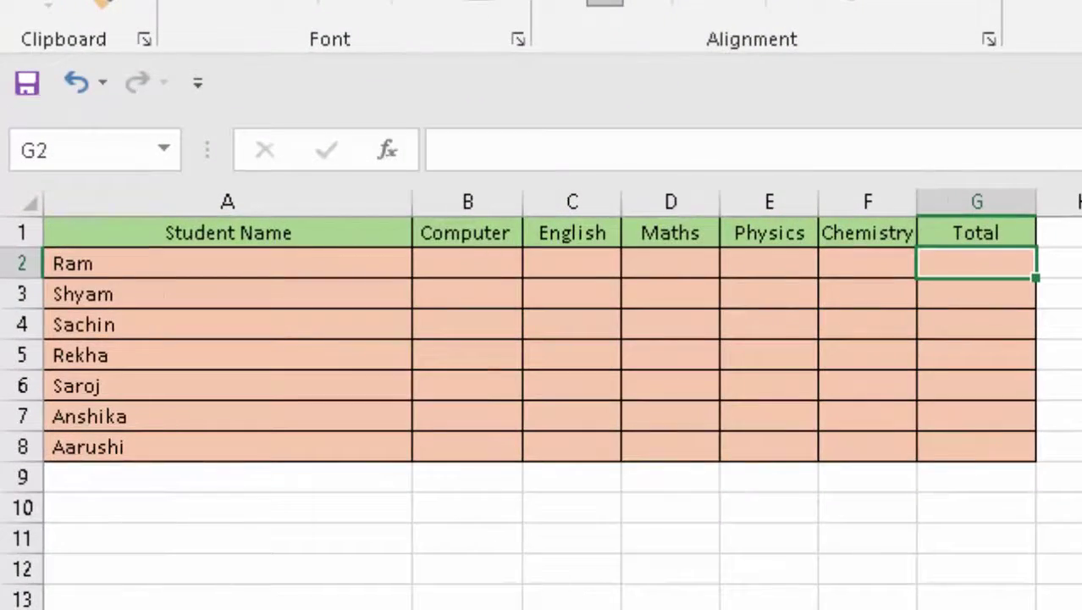
{"action": "key", "text": "F2"}
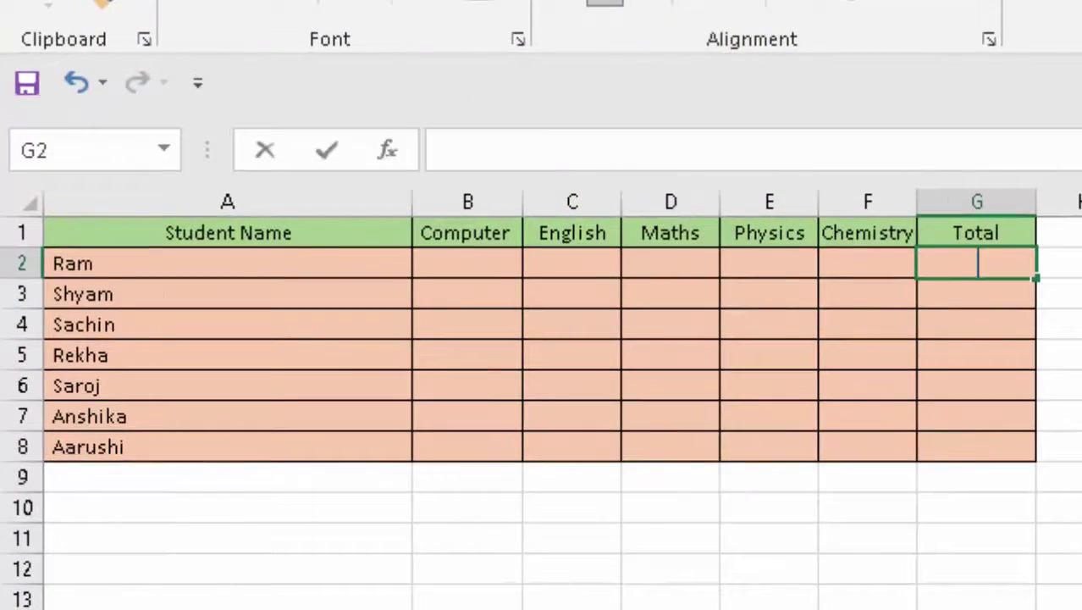
{"action": "type", "text": "=vl"}
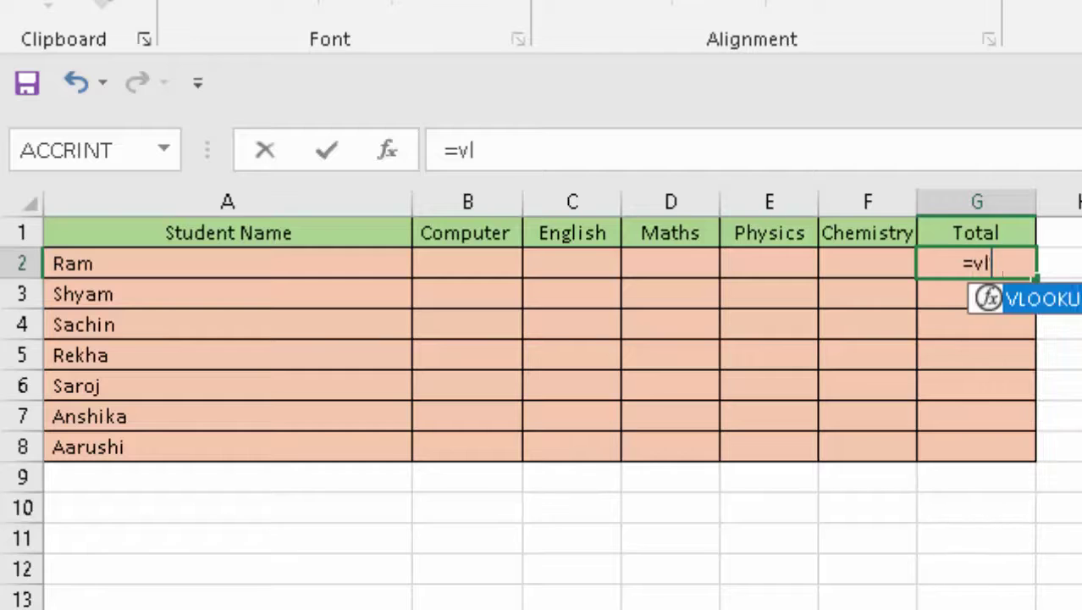
{"action": "type", "text": "oo"}
{"action": "key", "text": "Tab"}
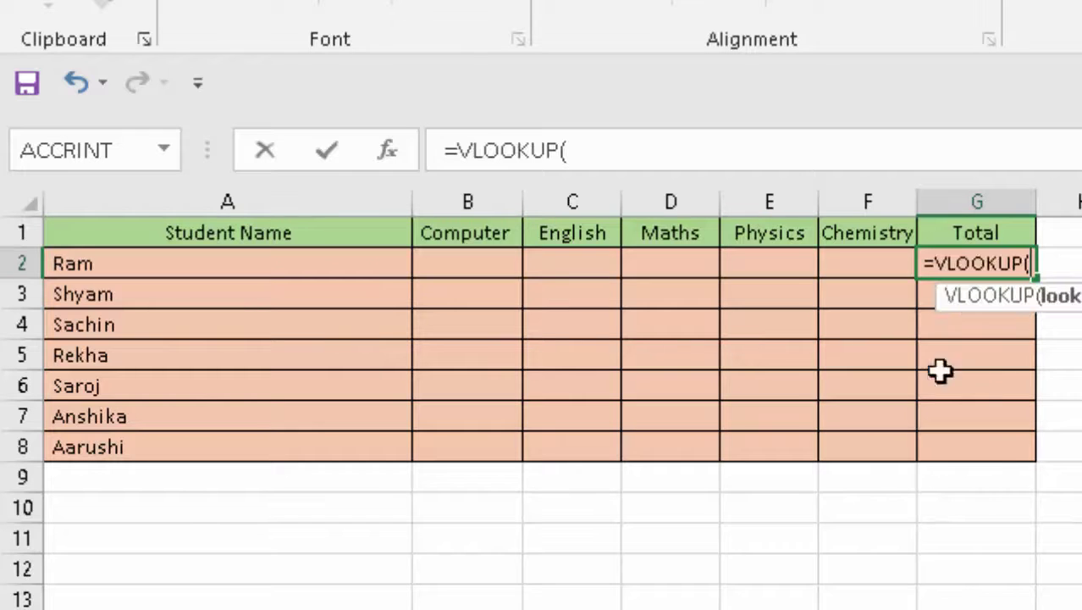
{"action": "left_click", "coordinate": [295, 263]}
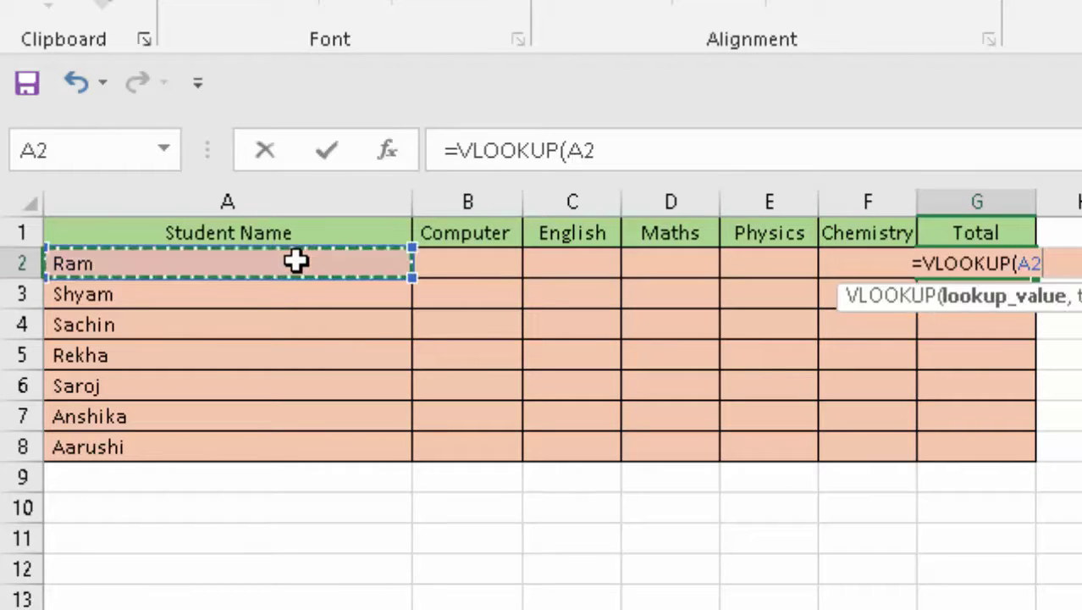
{"action": "type", "text": ","}
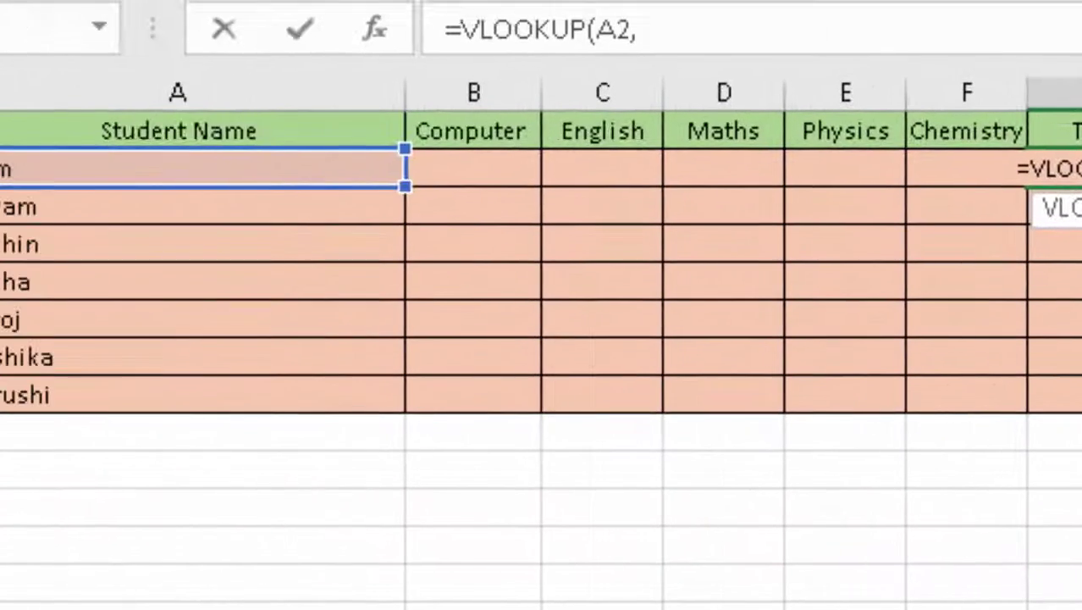
{"action": "left_click", "coordinate": [128, 225]}
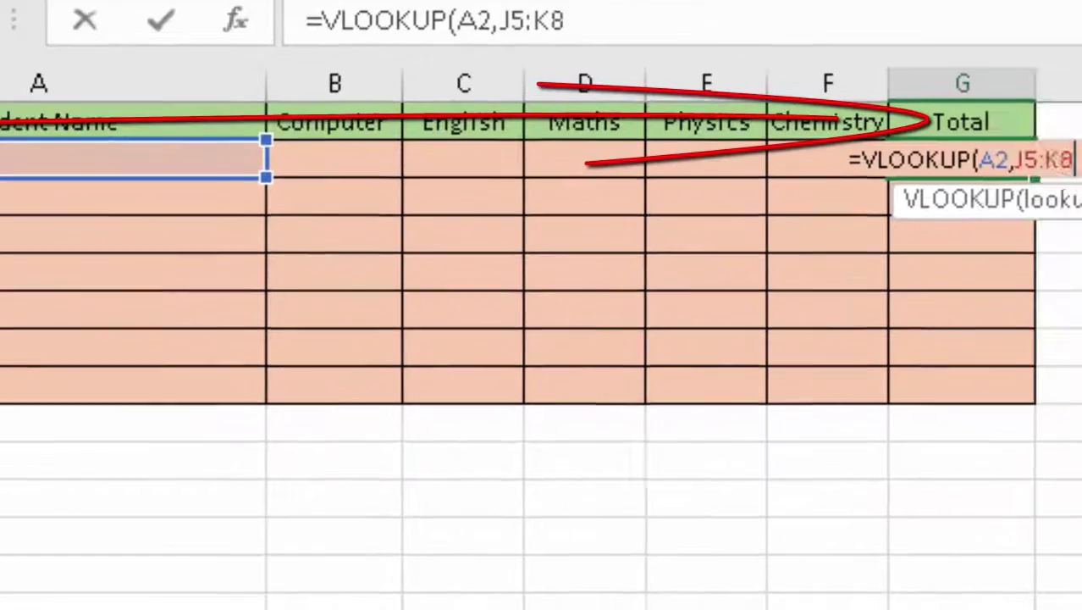
{"action": "left_click_drag", "start_coordinate": [127, 224], "coordinate": [944, 416]}
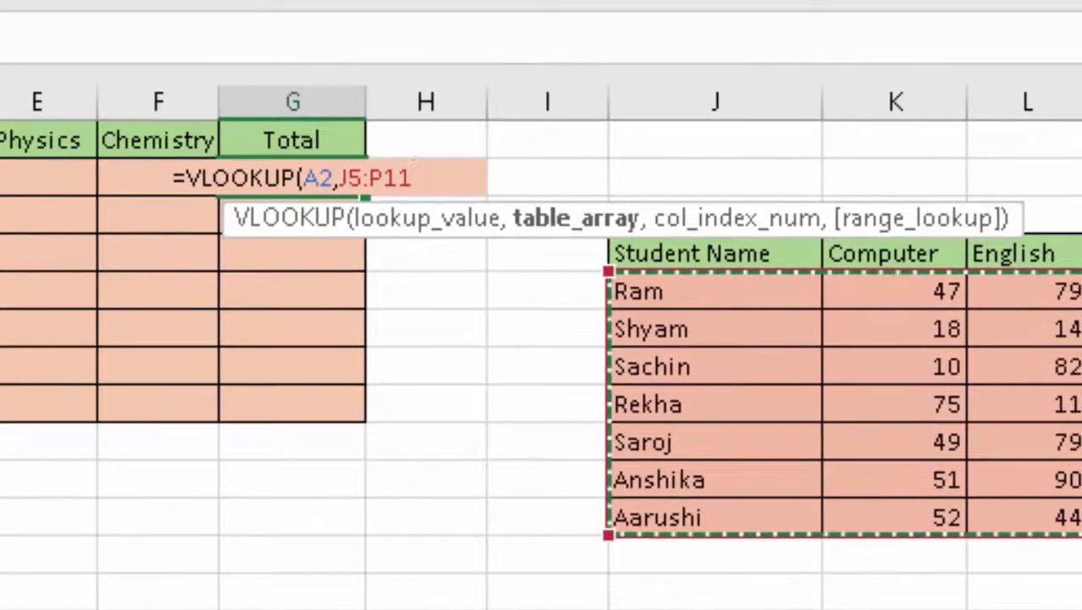
{"action": "key", "text": "F4"}
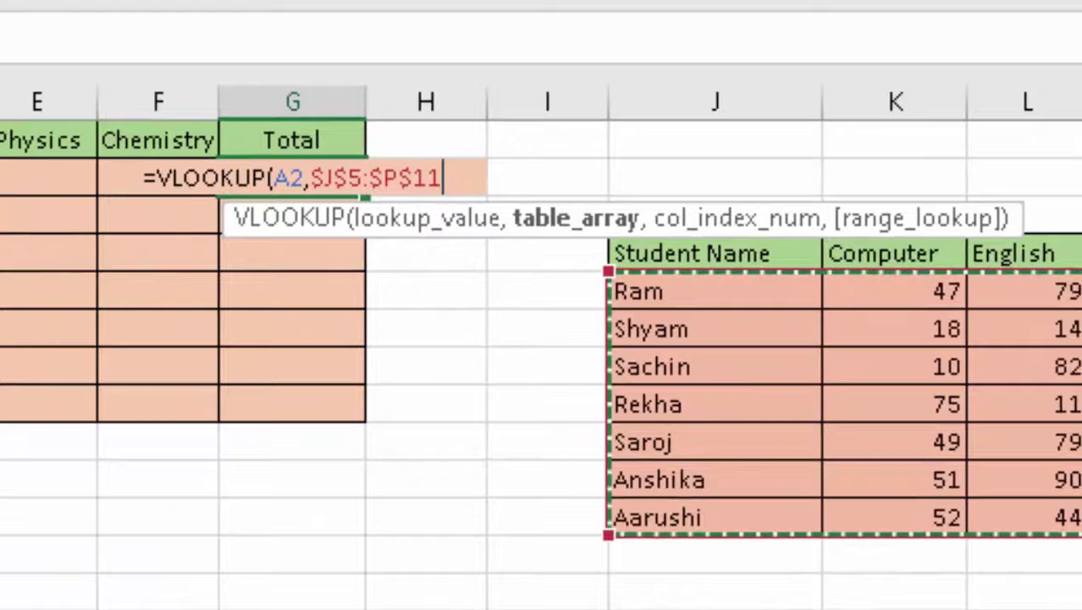
{"action": "type", "text": ","}
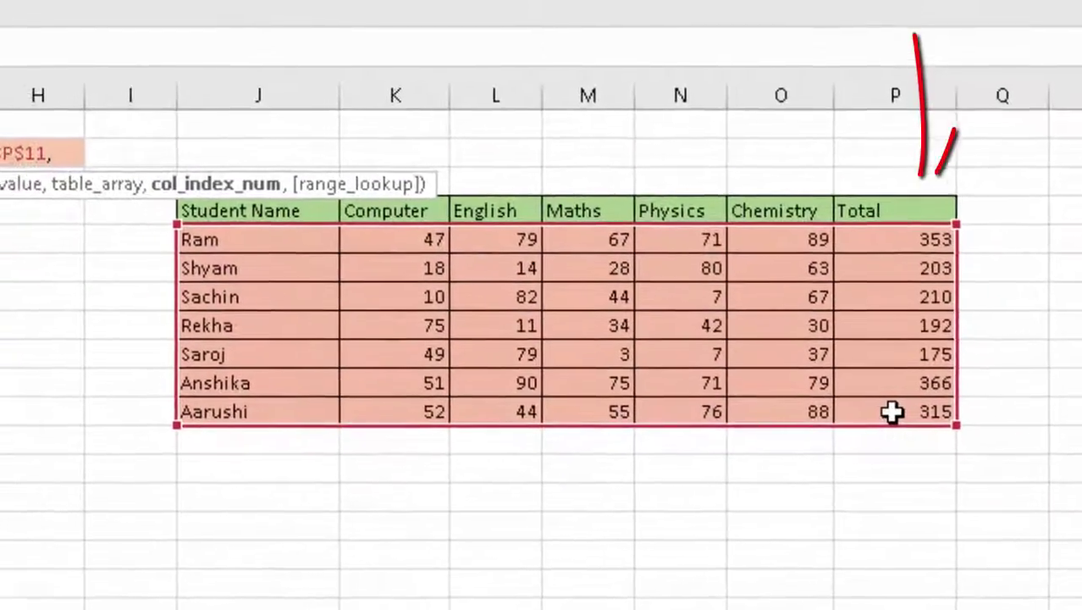
{"action": "type", "text": "7"}
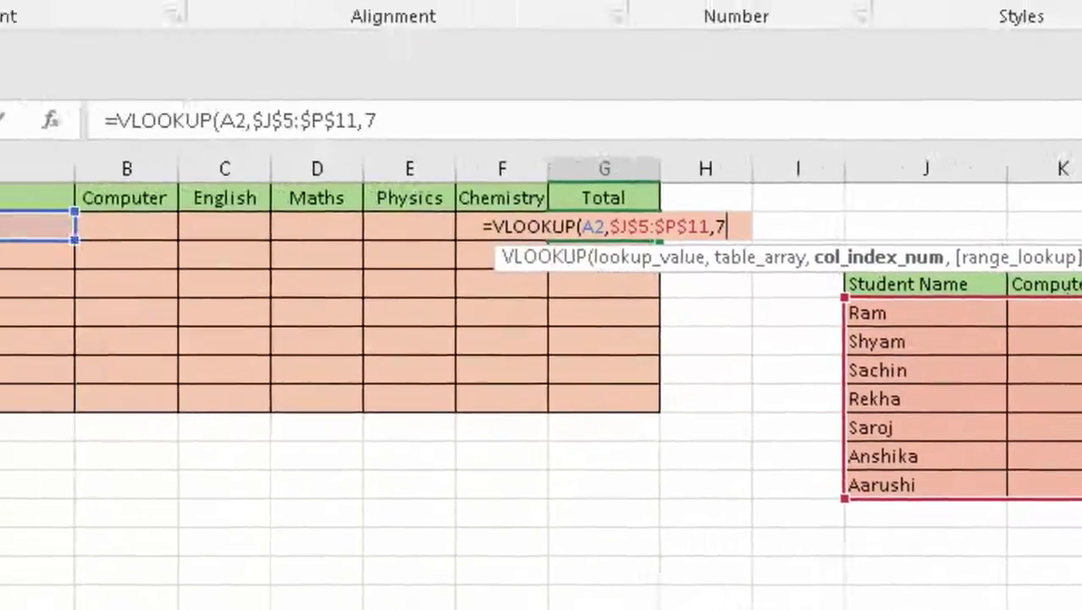
{"action": "type", "text": ","}
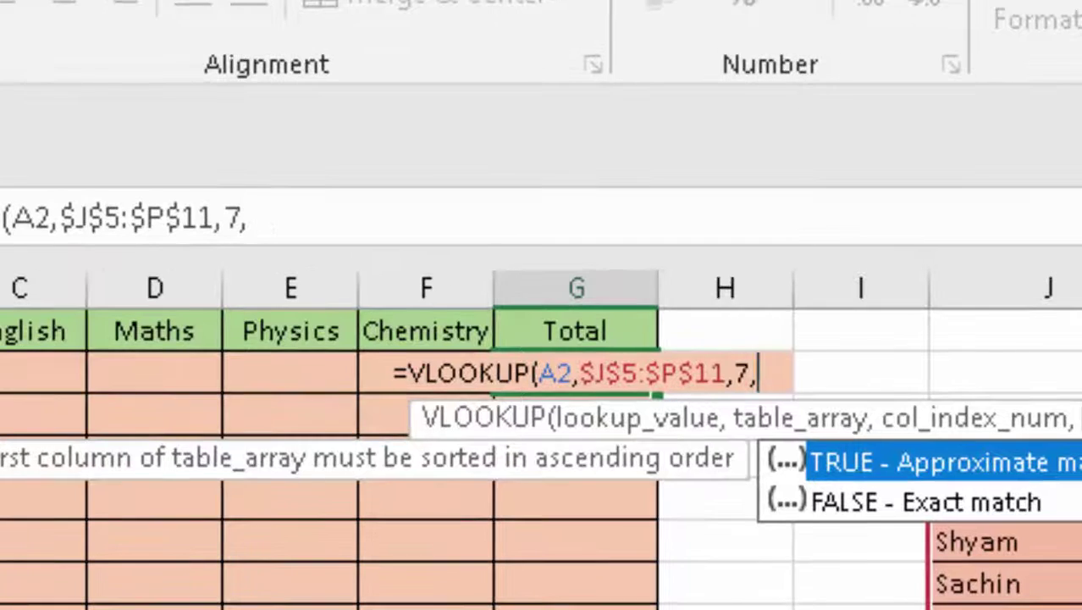
{"action": "type", "text": "0)"}
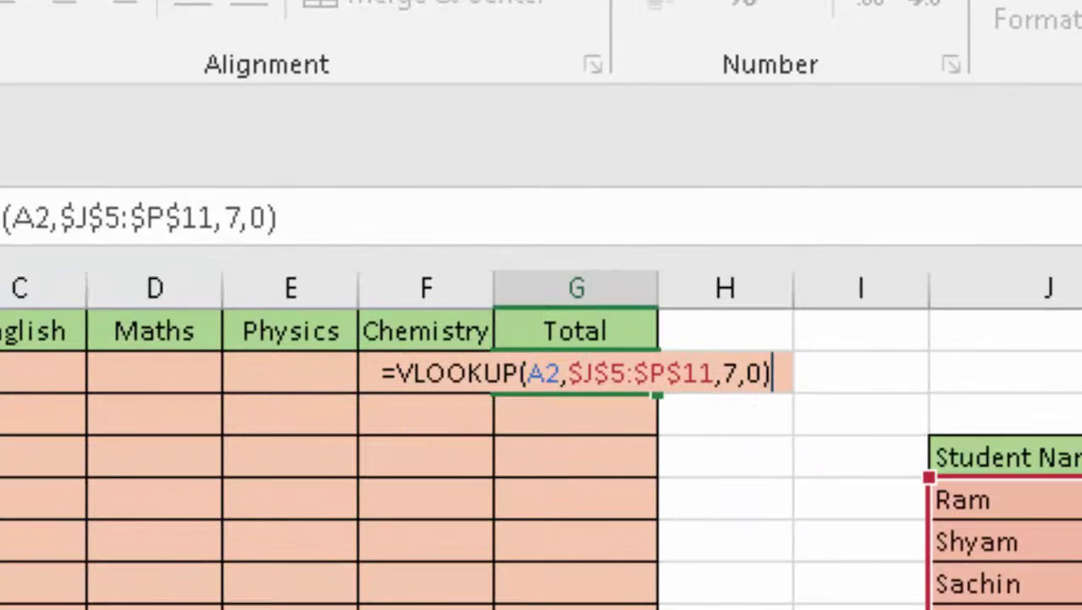
{"action": "key", "text": "Return"}
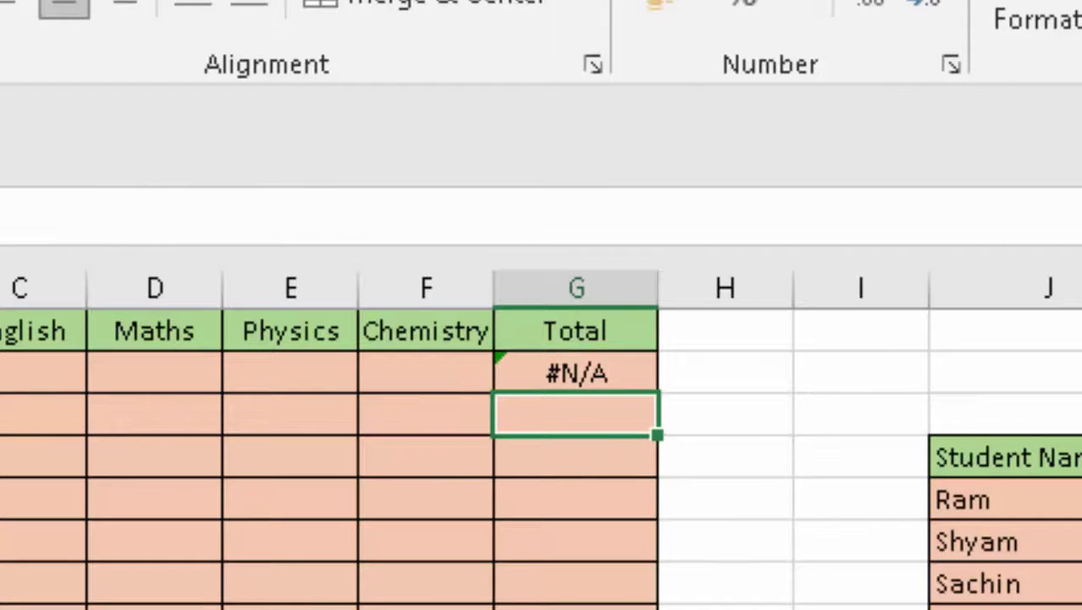
Step: Delete the #N/A VLOOKUP formula from G2 so the cell is blank
{"action": "left_click", "coordinate": [584, 371]}
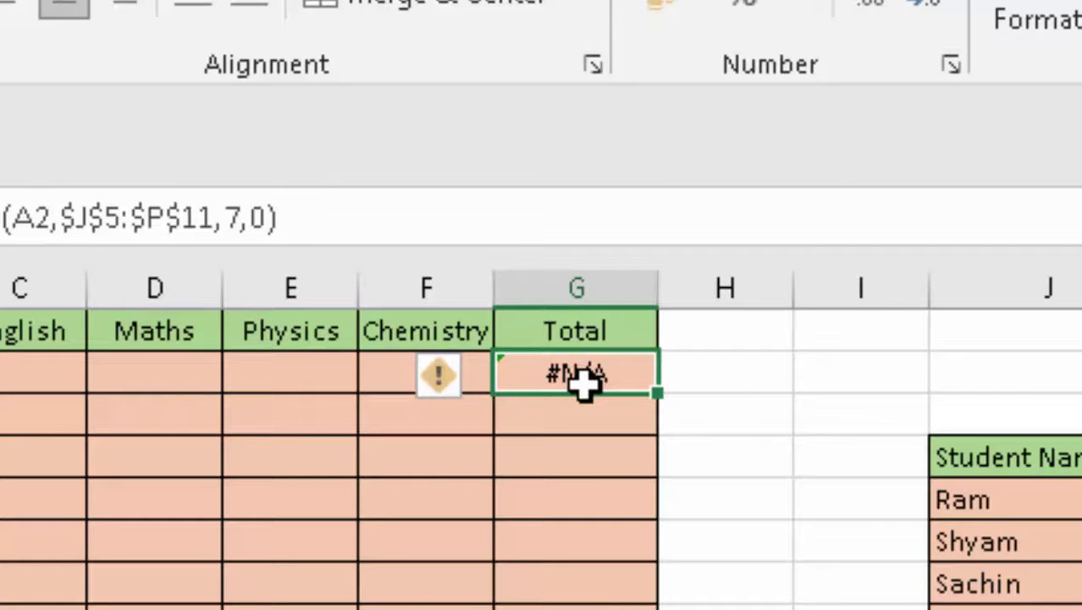
{"action": "double_click", "coordinate": [584, 383]}
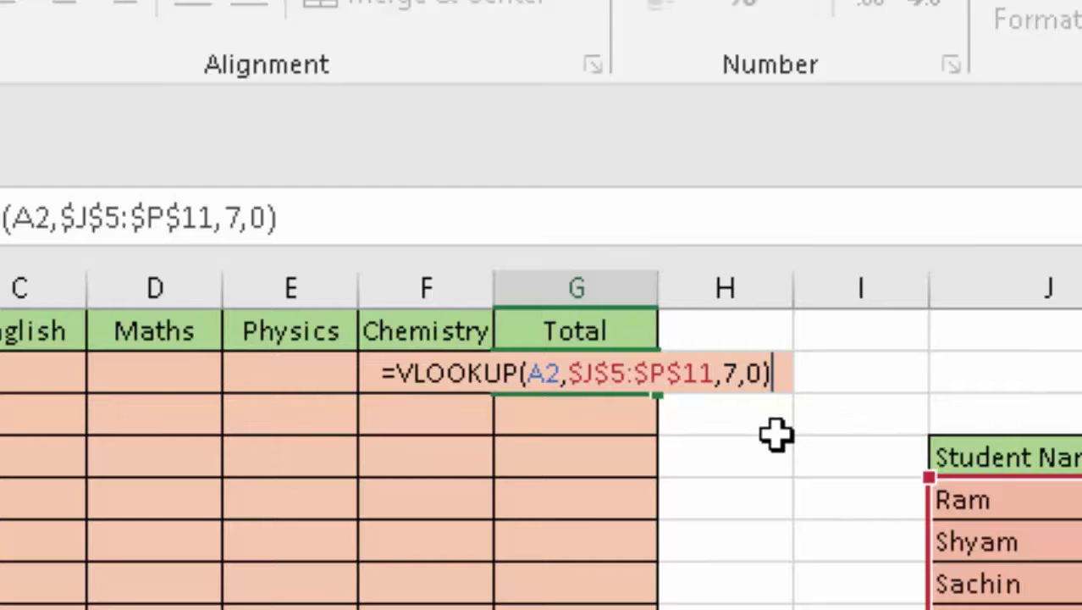
{"action": "key", "text": "BackSpace"}
{"action": "key", "text": "BackSpace"}
{"action": "key", "text": "BackSpace"}
{"action": "key", "text": "BackSpace"}
{"action": "key", "text": "BackSpace"}
{"action": "key", "text": "BackSpace"}
{"action": "key", "text": "BackSpace"}
{"action": "key", "text": "BackSpace"}
{"action": "key", "text": "BackSpace"}
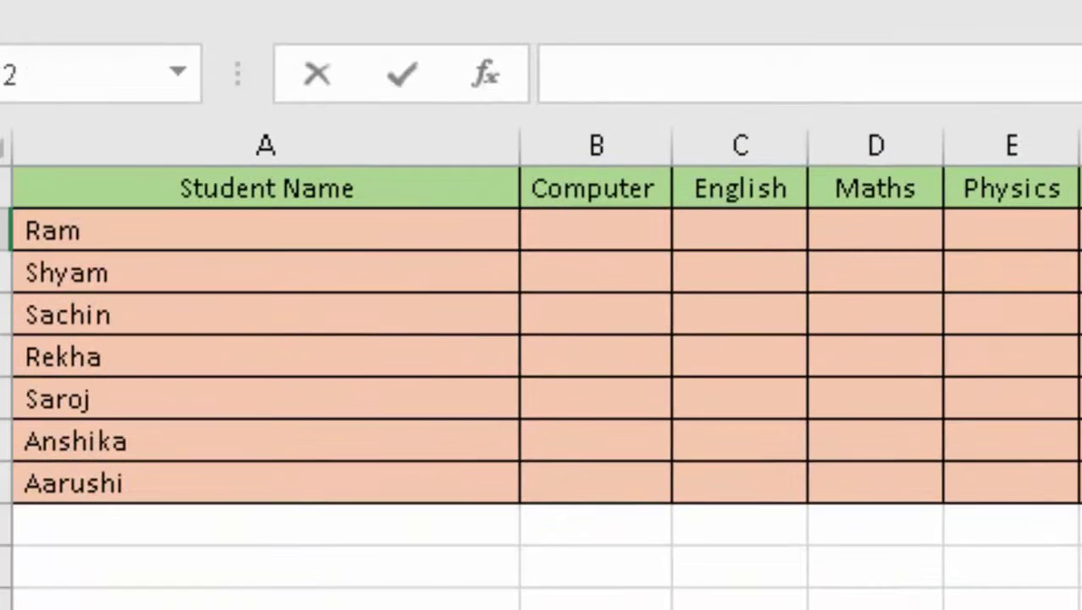
{"action": "key", "text": "Return"}
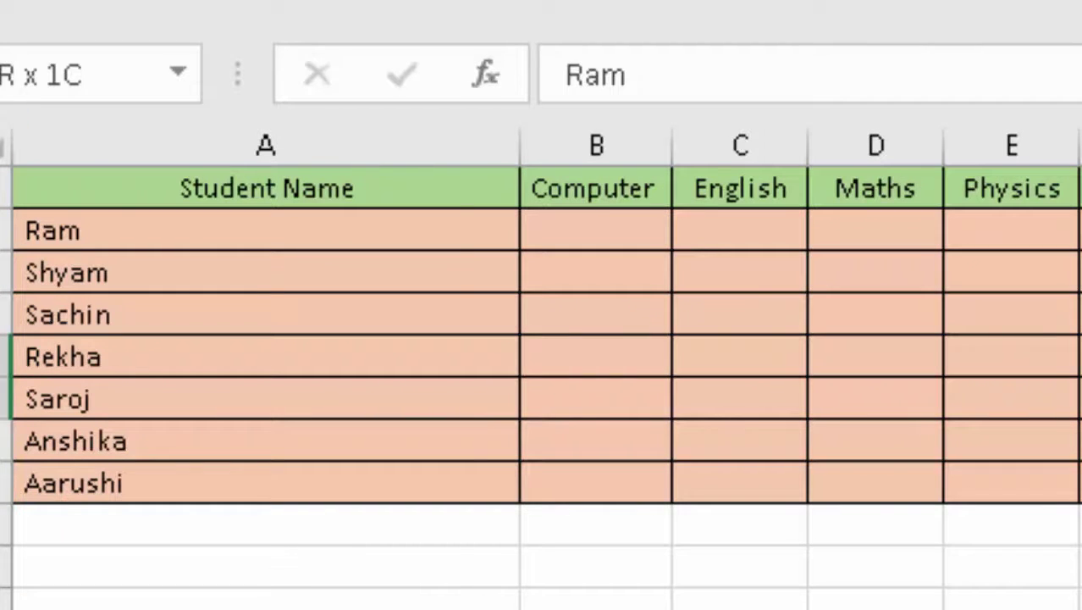
{"action": "left_click_drag", "start_coordinate": [355, 325], "coordinate": [356, 451]}
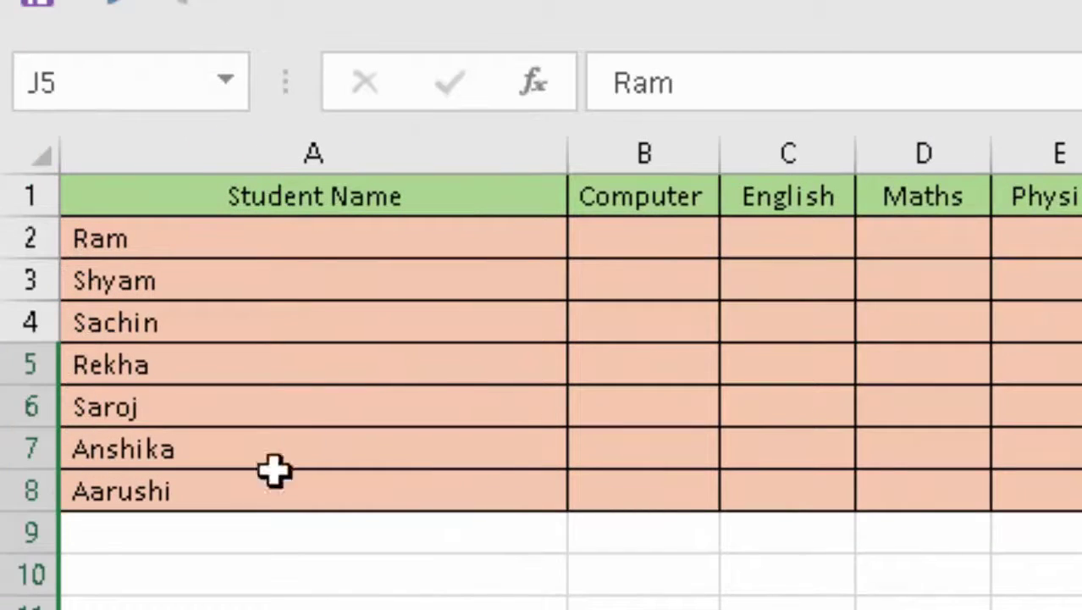
{"action": "left_click", "coordinate": [1081, 238]}
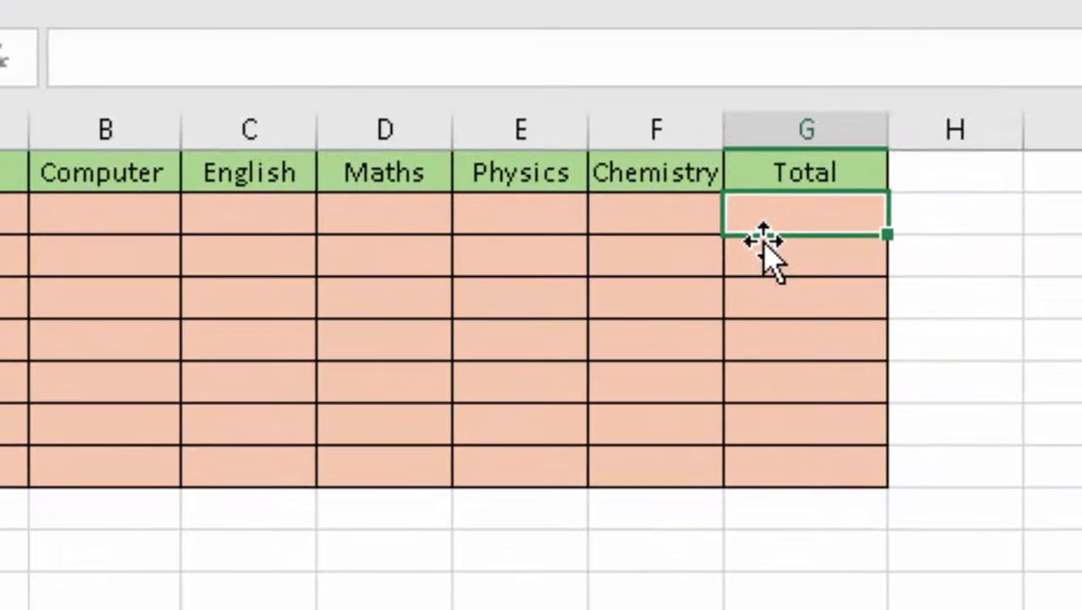
Step: Enter =VLOOKUP(TRIM(A2),$J$5:$P$11,7,0) in G2 so Ram's total shows 353
{"action": "type", "text": "="}
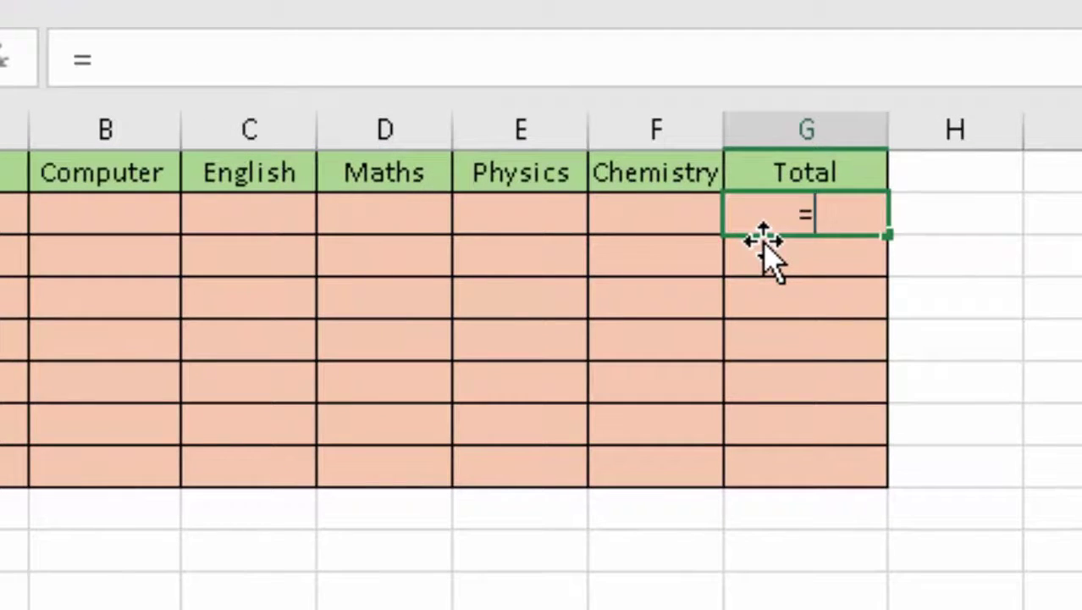
{"action": "type", "text": "vloo"}
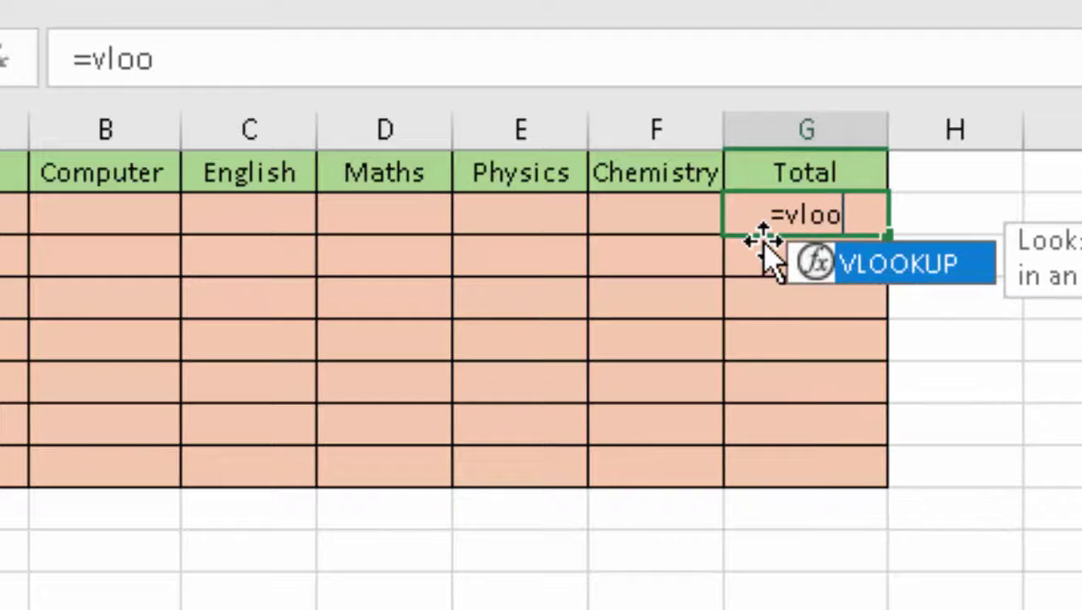
{"action": "key", "text": "Tab"}
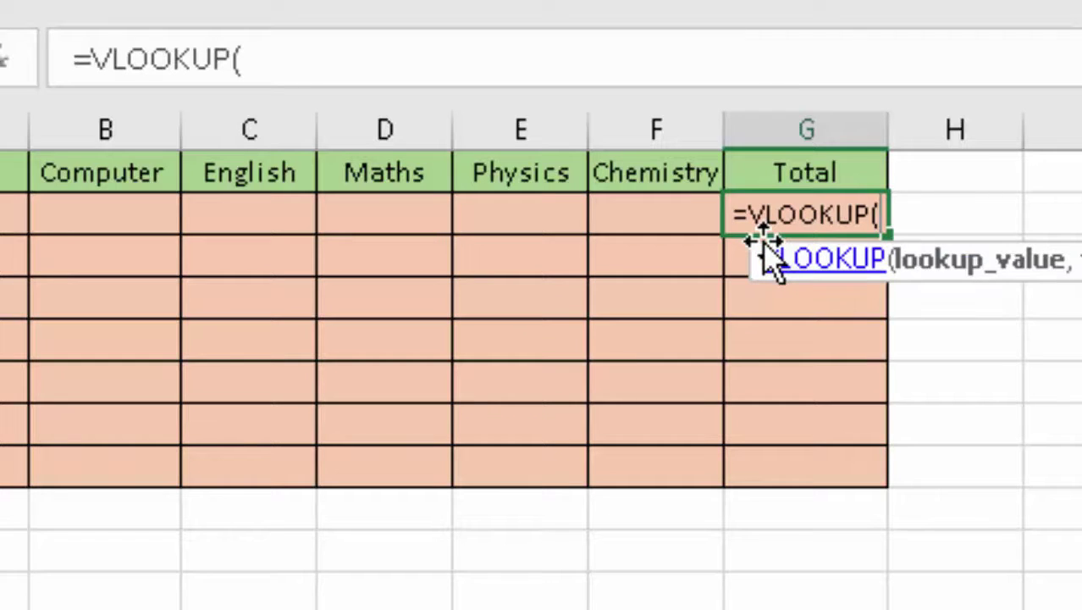
{"action": "type", "text": "t"}
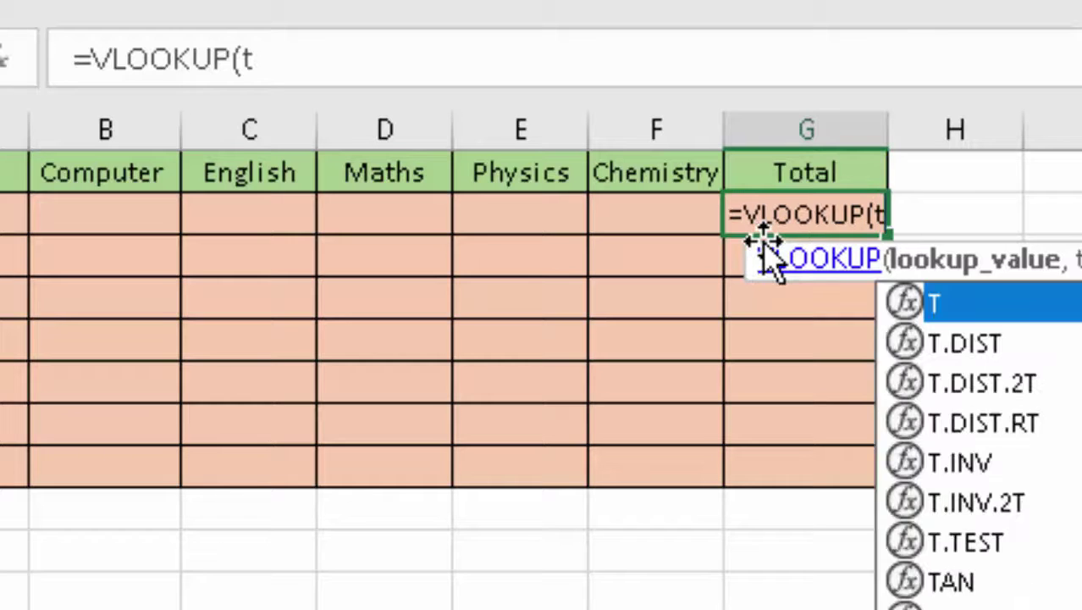
{"action": "type", "text": "r"}
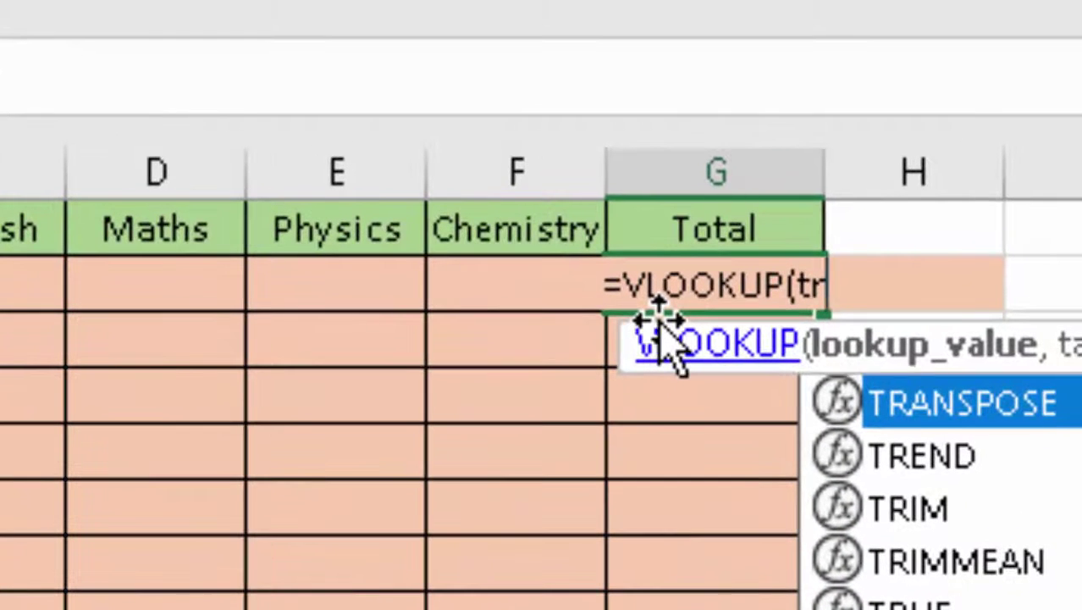
{"action": "type", "text": "i"}
{"action": "key", "text": "Tab"}
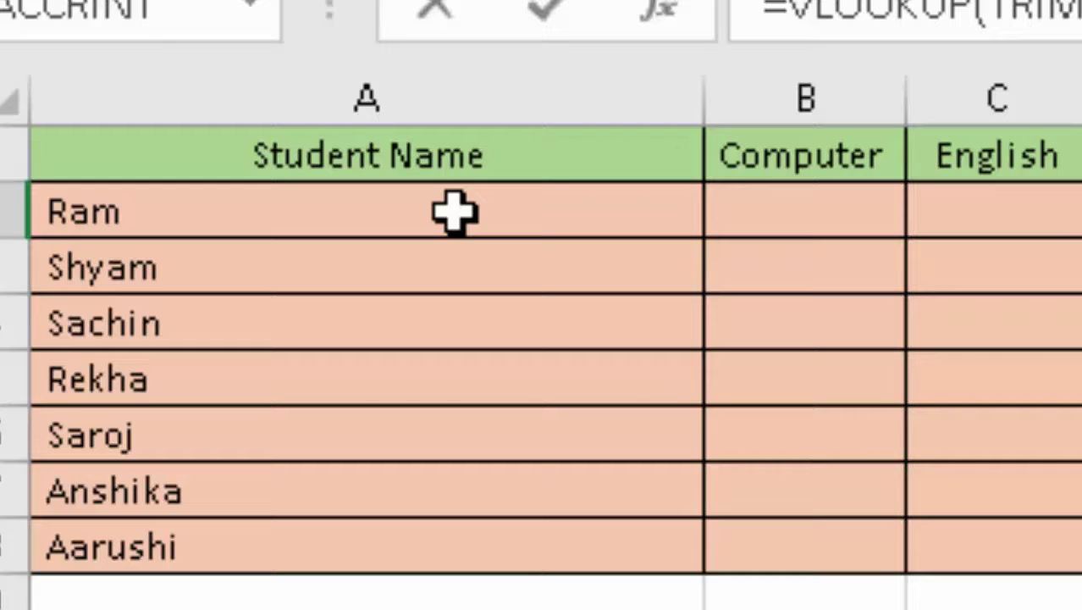
{"action": "left_click", "coordinate": [455, 212]}
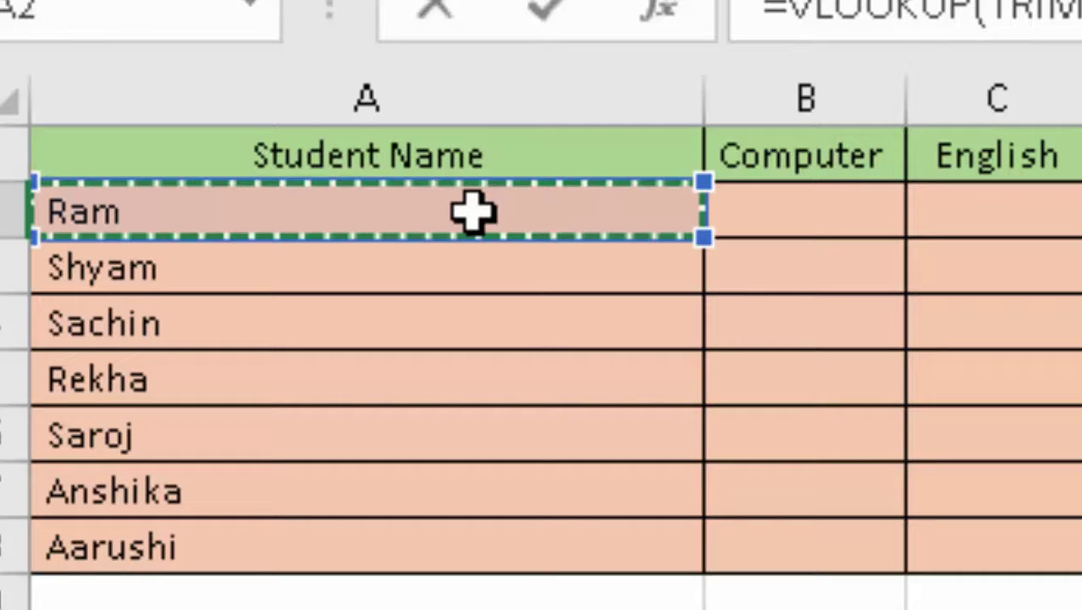
{"action": "type", "text": ")"}
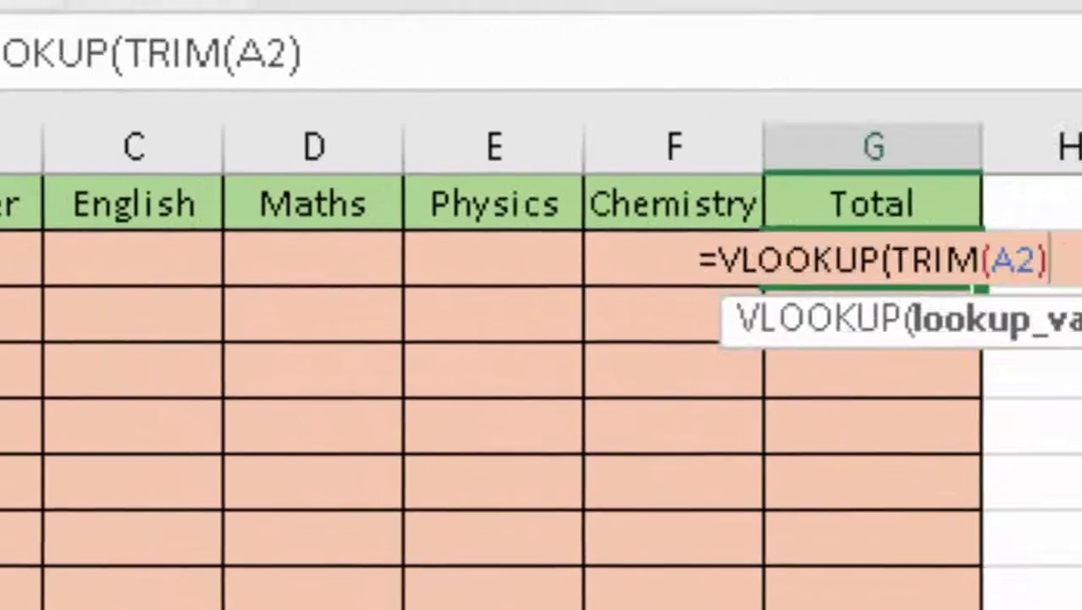
{"action": "type", "text": ","}
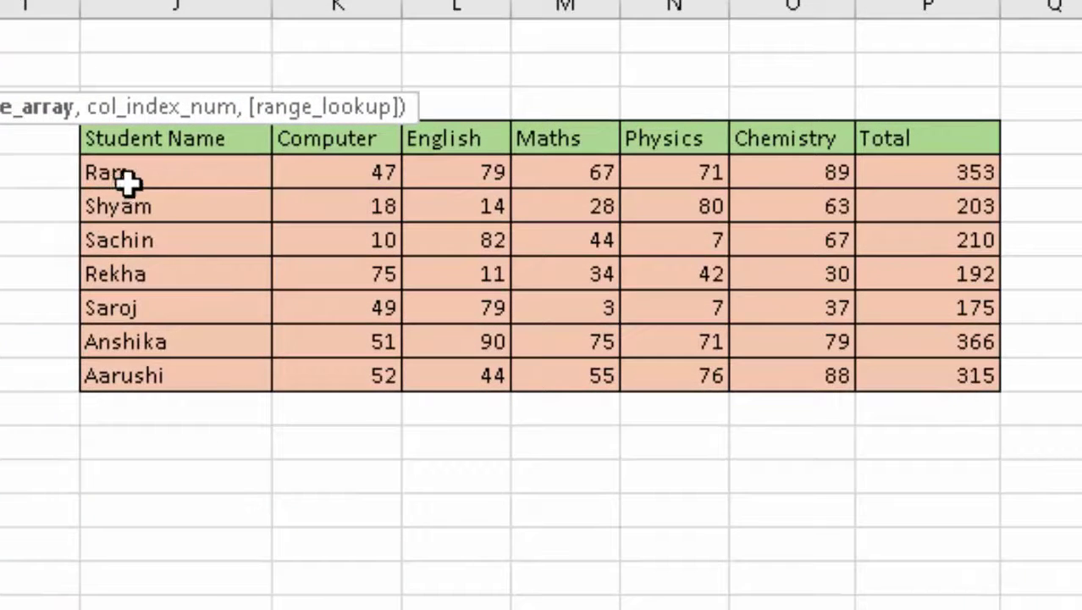
{"action": "mouse_move", "coordinate": [127, 180]}
{"action": "left_mouse_down"}
{"action": "mouse_move", "coordinate": [894, 392]}
{"action": "mouse_move", "coordinate": [875, 379]}
{"action": "left_mouse_up"}
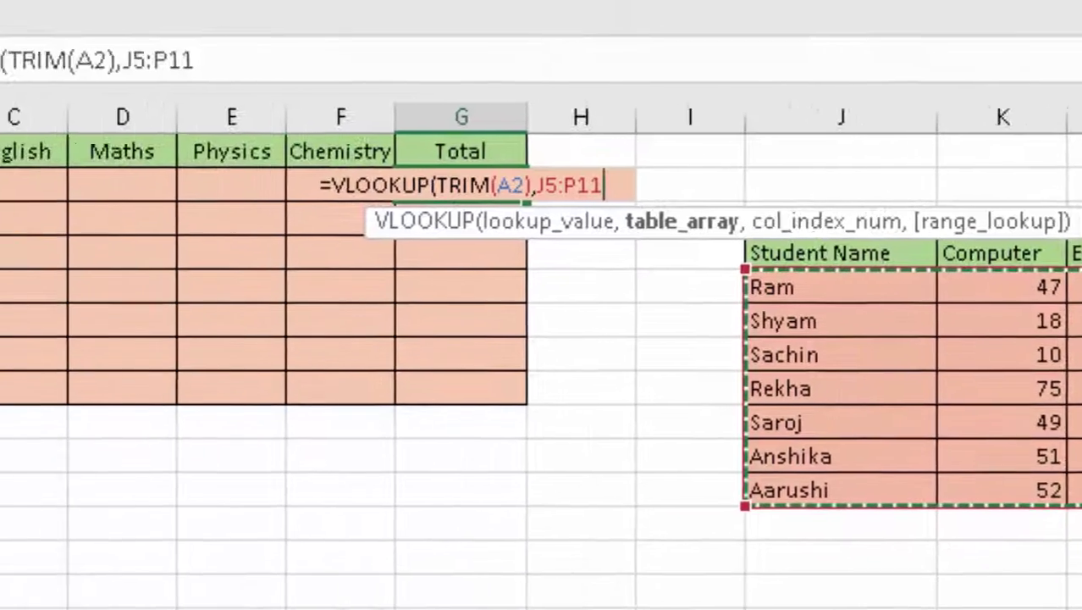
{"action": "key", "text": "F4"}
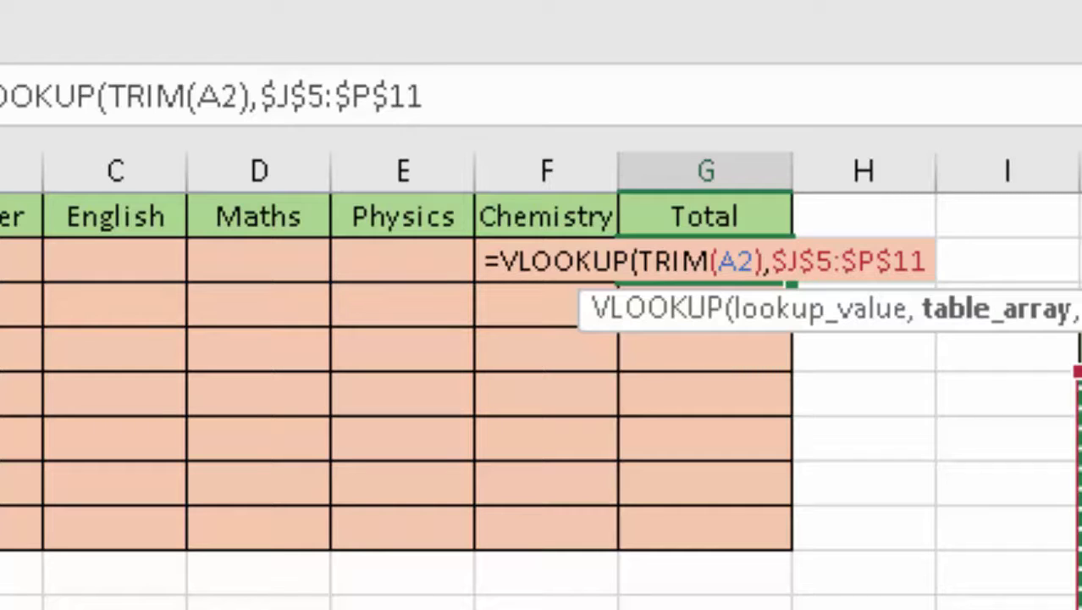
{"action": "type", "text": ","}
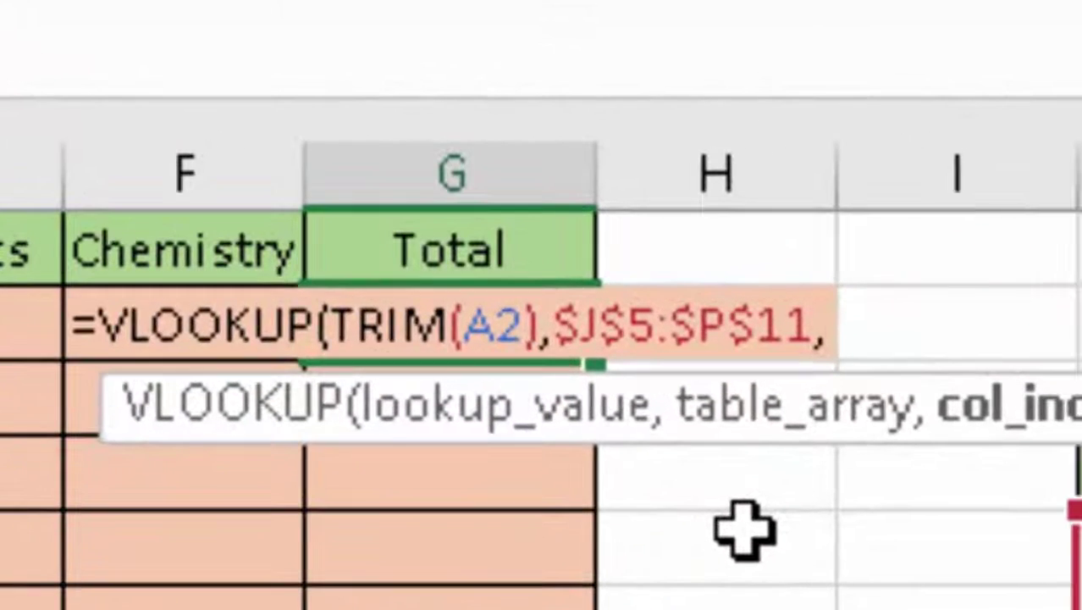
{"action": "type", "text": "7,"}
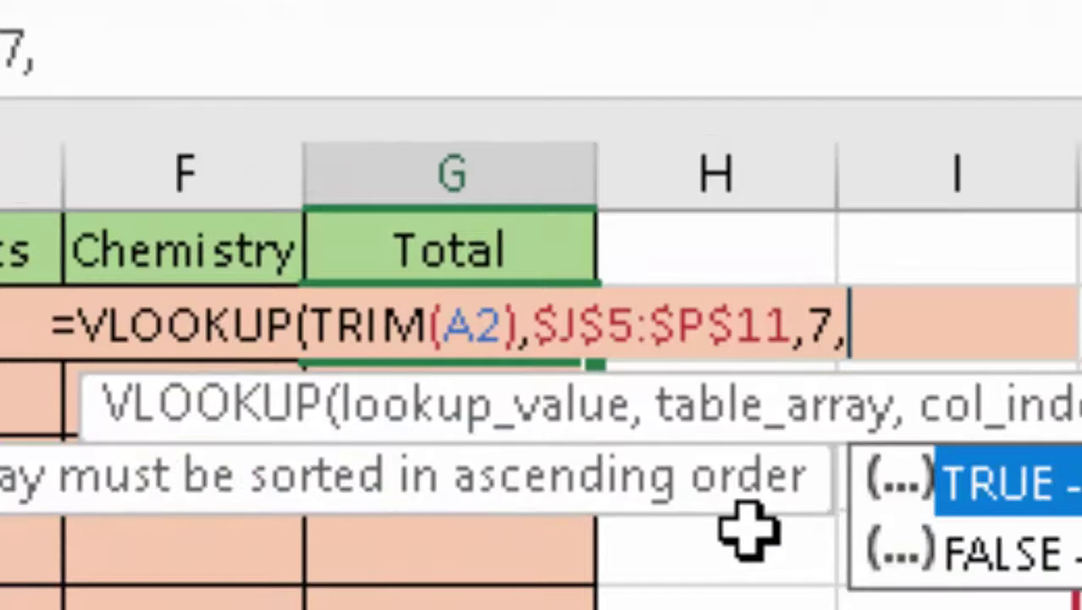
{"action": "type", "text": "0"}
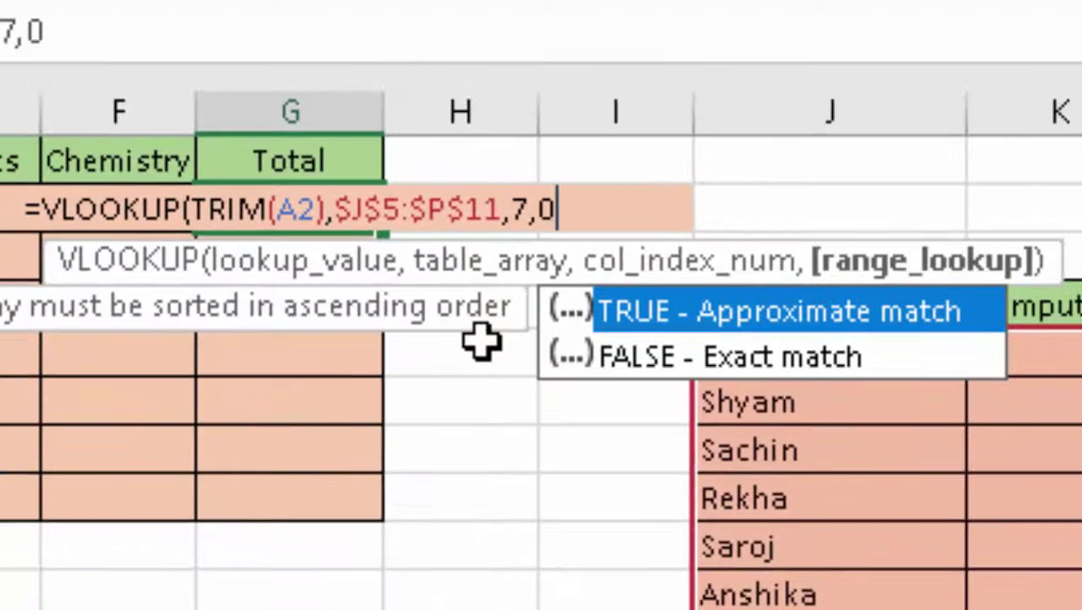
{"action": "type", "text": ")"}
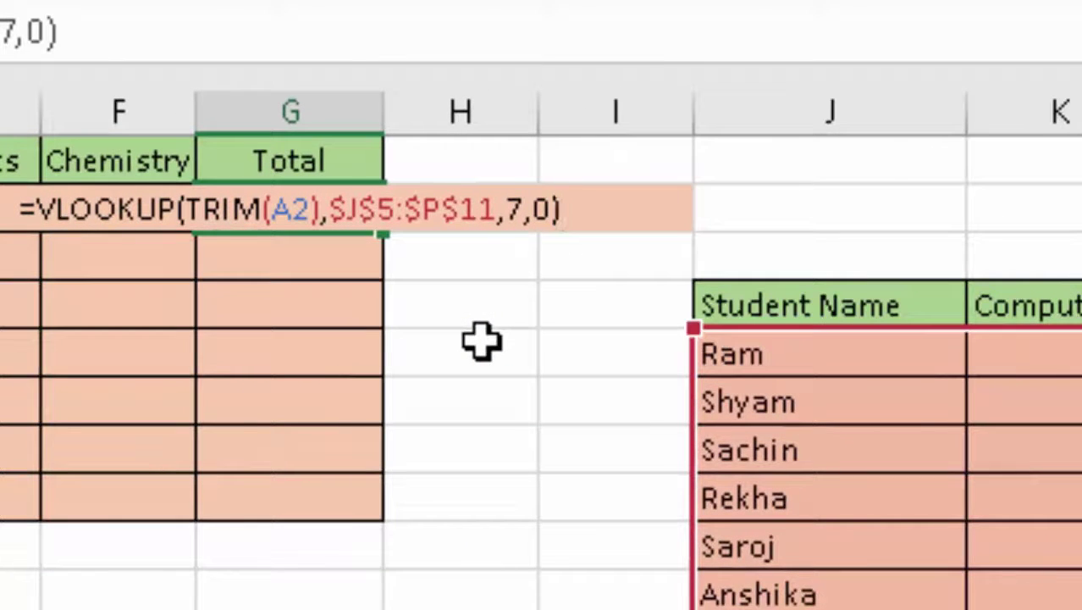
{"action": "key", "text": "Return"}
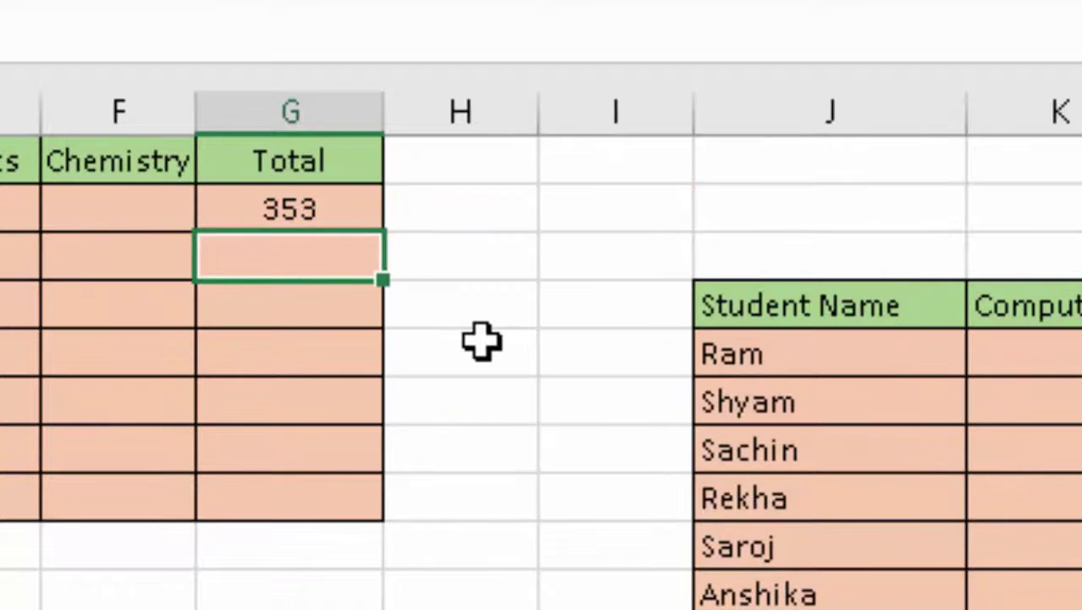
{"action": "left_click", "coordinate": [346, 204]}
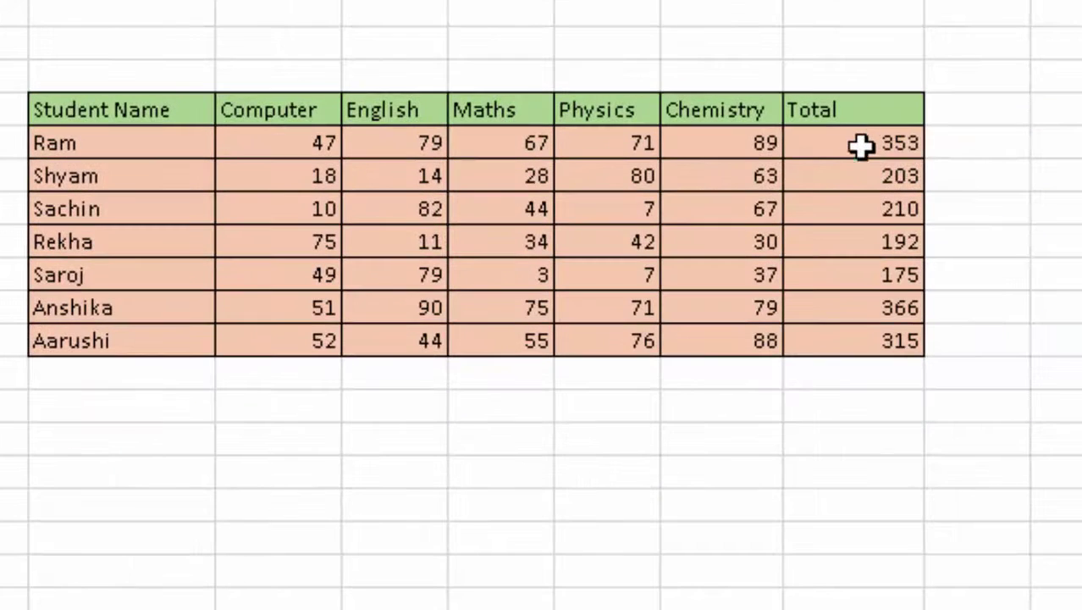
{"action": "left_click", "coordinate": [861, 148]}
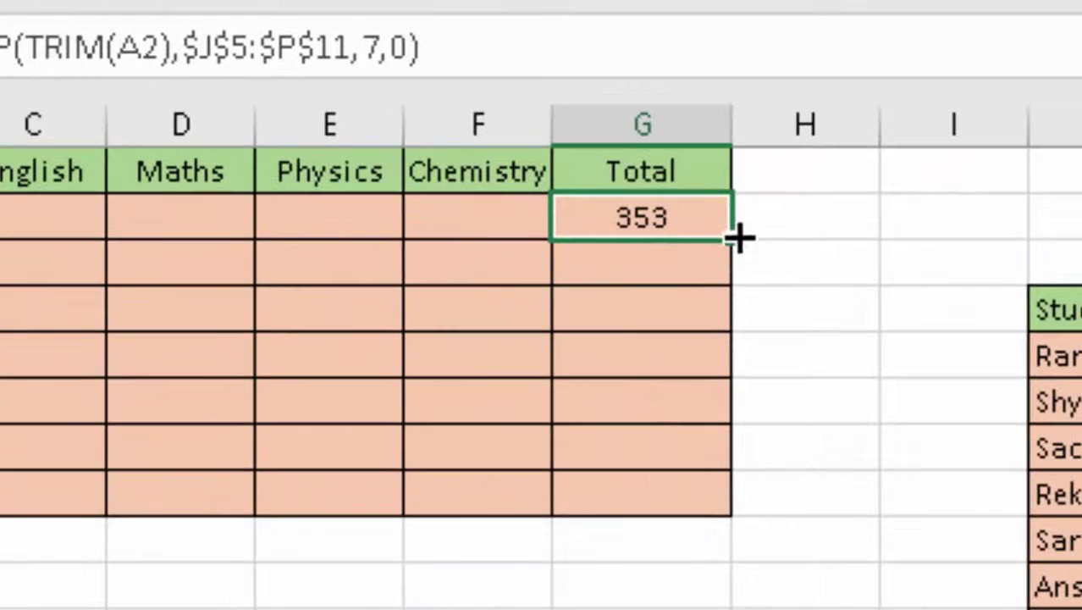
Step: Fill G2's lookup formula down to G8, giving totals 353 through 315
{"action": "left_click_drag", "start_coordinate": [739, 239], "coordinate": [749, 515]}
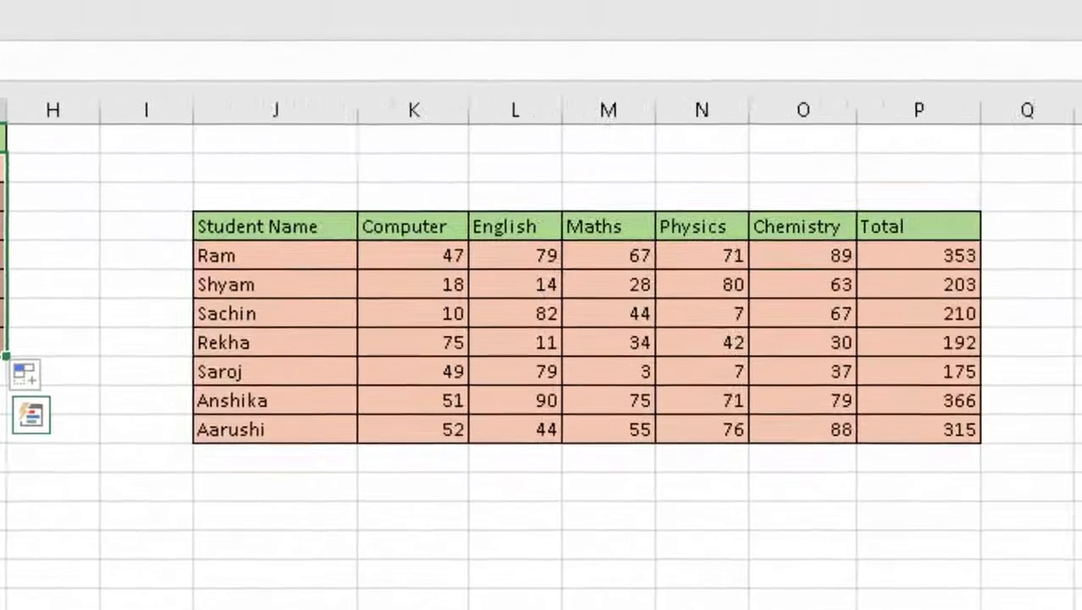
Step: Copy the source marks table and paste it beside the empty table
{"action": "mouse_move", "coordinate": [241, 230]}
{"action": "left_mouse_down"}
{"action": "mouse_move", "coordinate": [704, 371]}
{"action": "mouse_move", "coordinate": [828, 426]}
{"action": "left_mouse_up"}
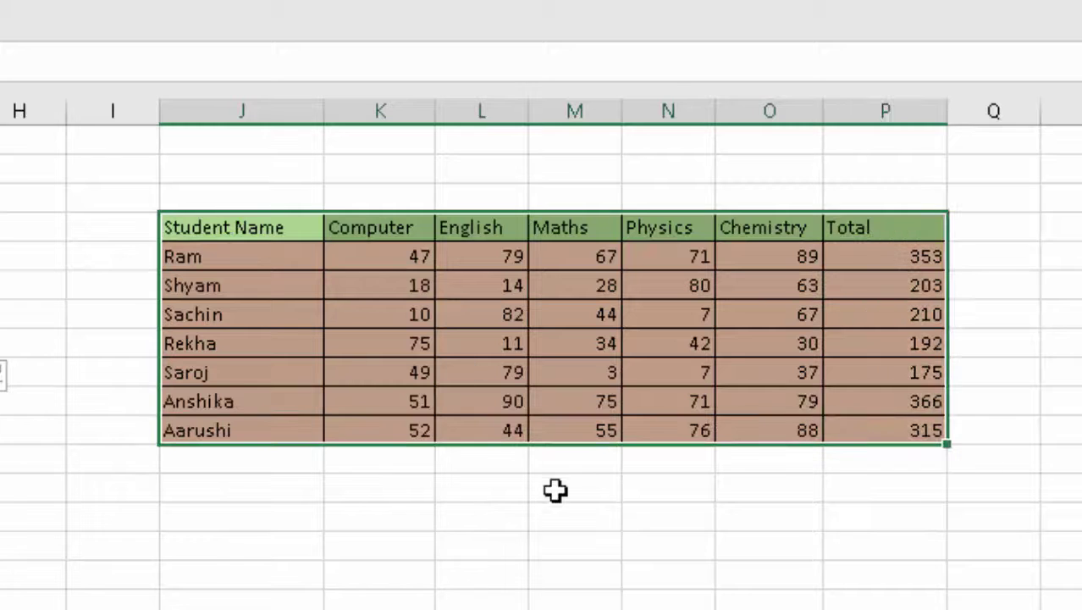
{"action": "right_click", "coordinate": [467, 296]}
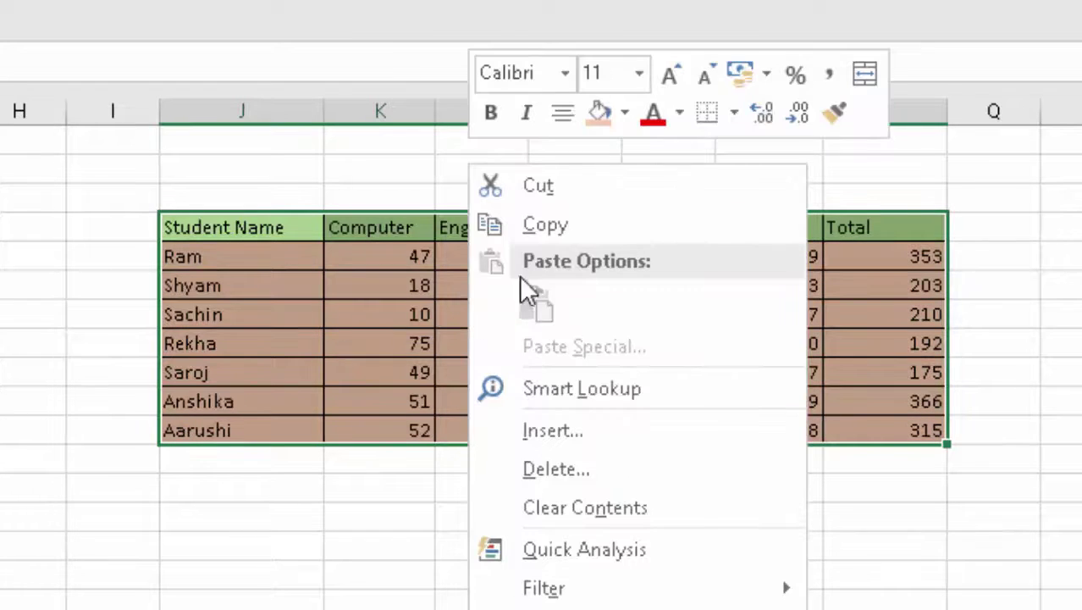
{"action": "left_click", "coordinate": [568, 232]}
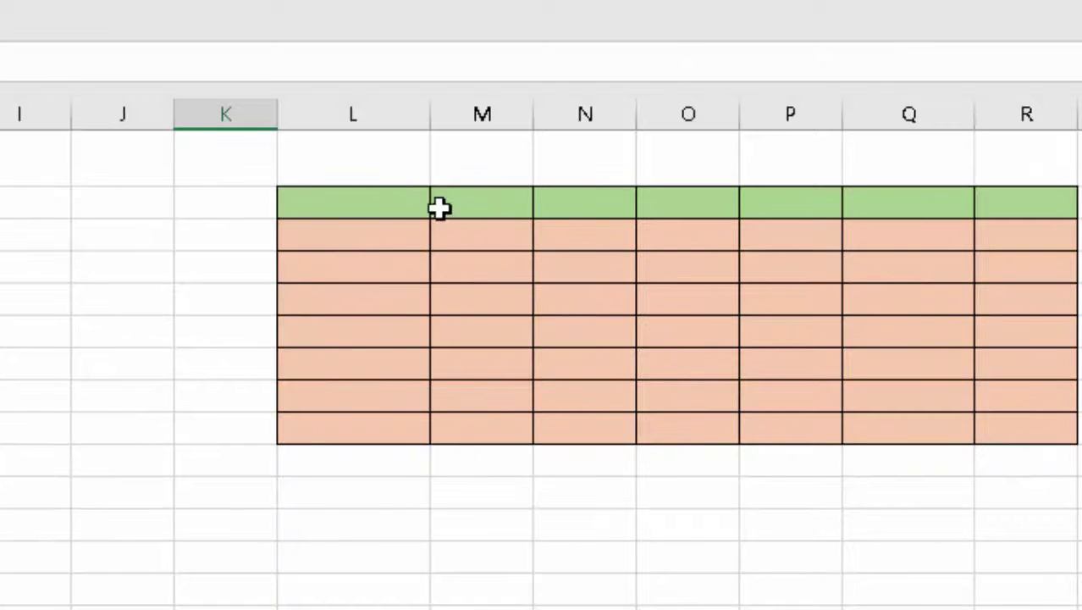
{"action": "left_click", "coordinate": [399, 209]}
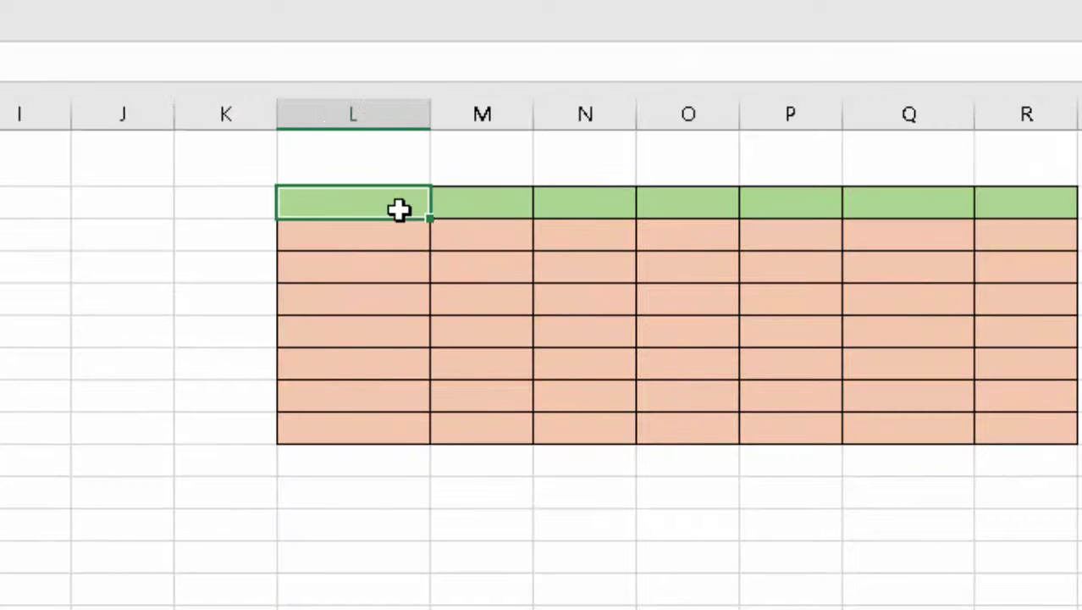
{"action": "key", "text": "ctrl+v"}
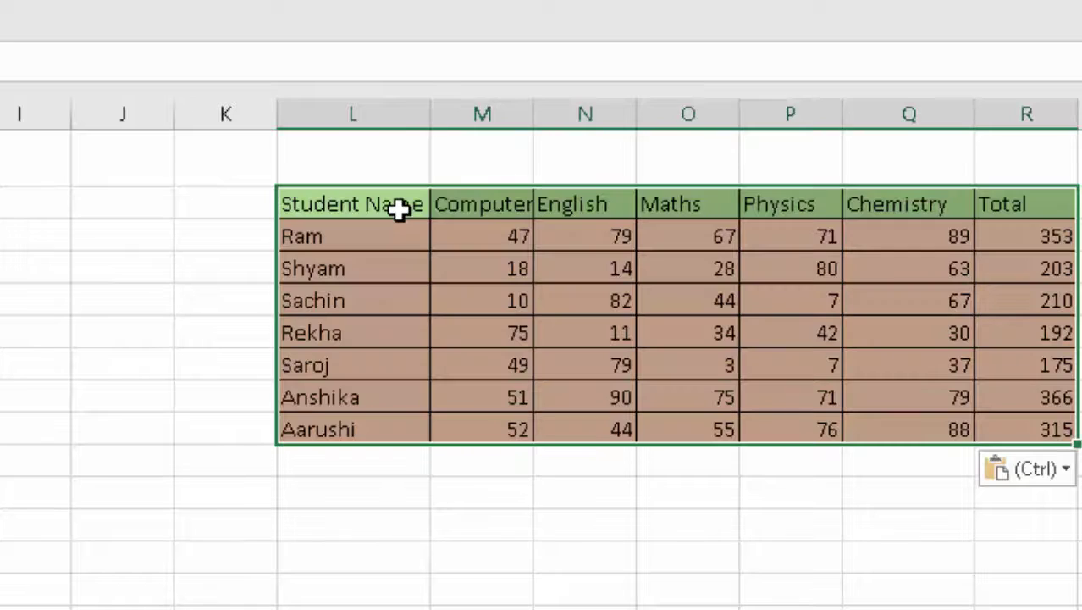
{"action": "left_click", "coordinate": [482, 460]}
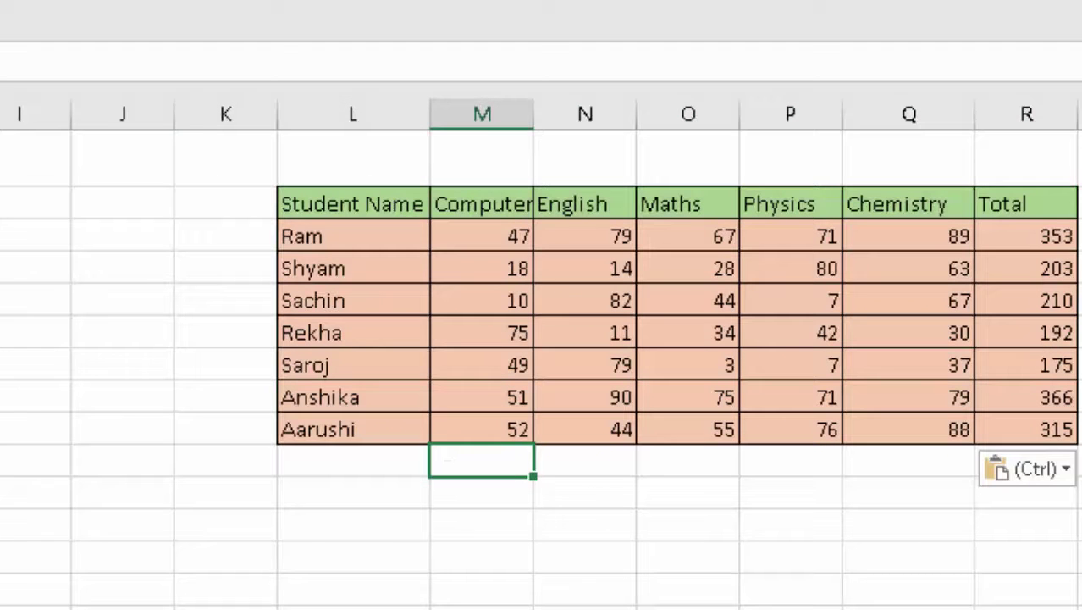
Step: Copy the header row Student Name through Total and select the empty table's first header cell
{"action": "left_click", "coordinate": [364, 205]}
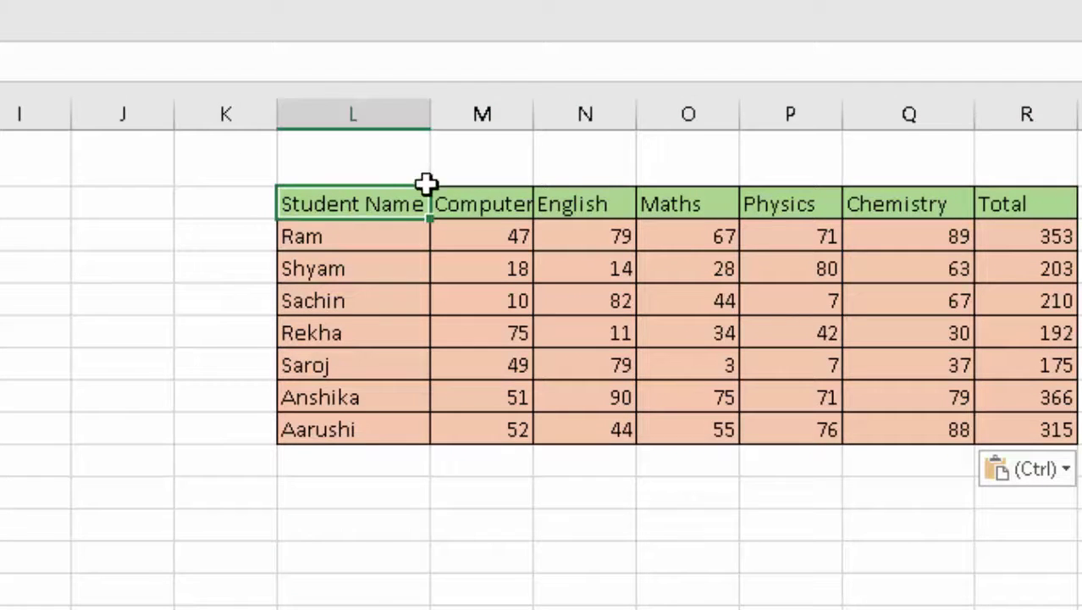
{"action": "left_click_drag", "start_coordinate": [425, 184], "coordinate": [1003, 204]}
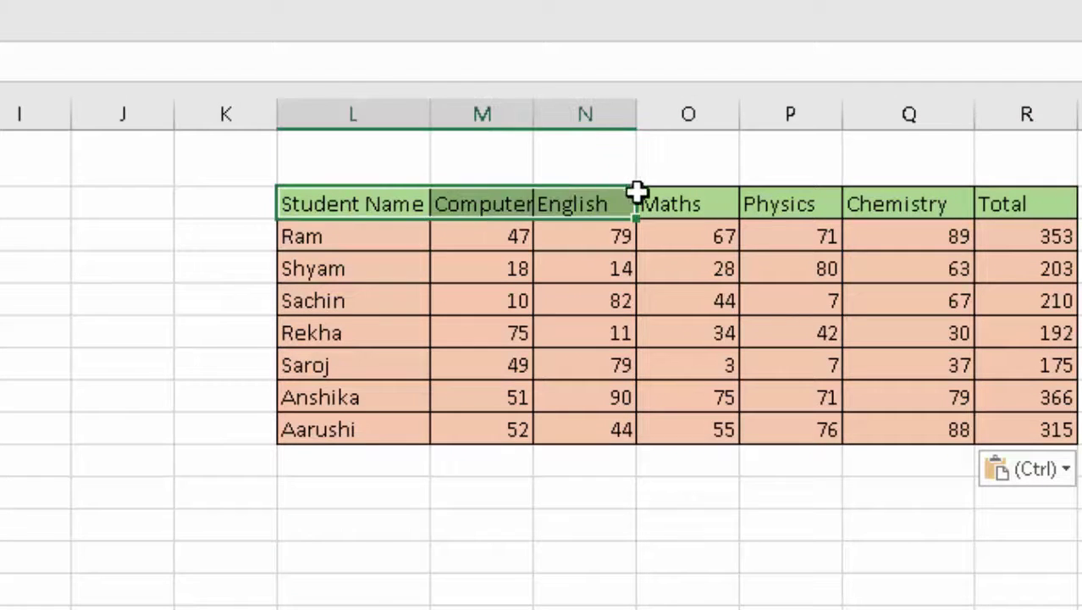
{"action": "right_click", "coordinate": [566, 205]}
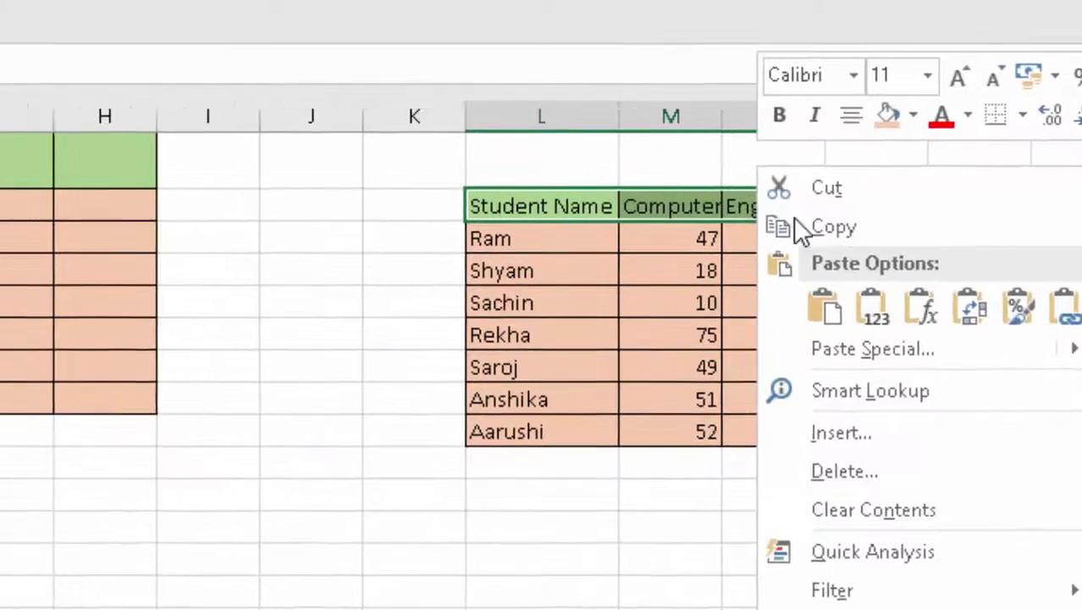
{"action": "left_click", "coordinate": [796, 225]}
{"action": "left_click", "coordinate": [161, 165]}
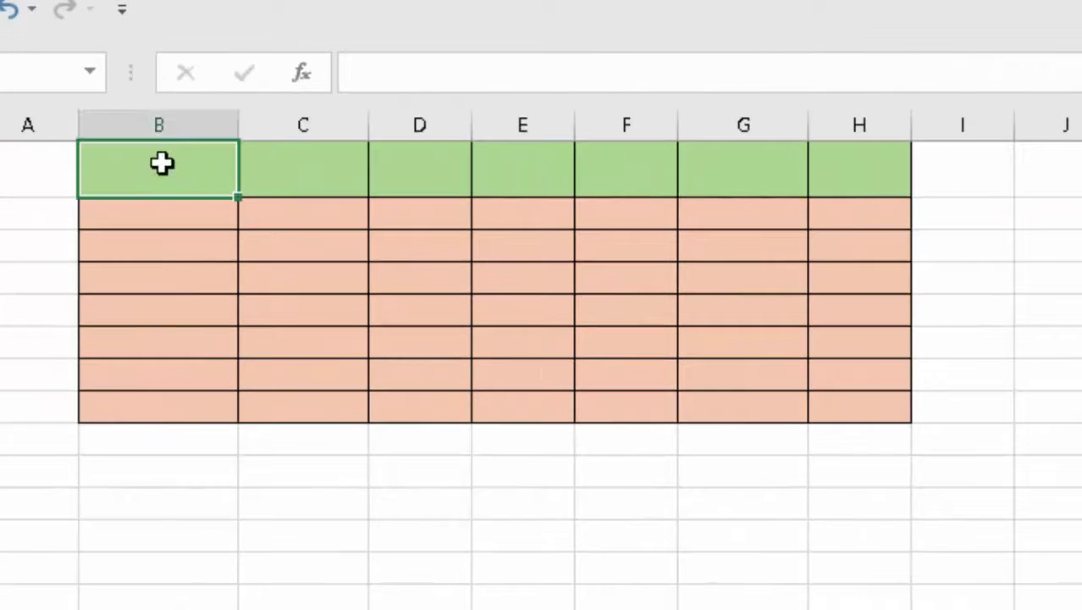
Step: Paste the headers into the empty table and copy the names Ram through Aarushi into B2:B8
{"action": "key", "text": "ctrl+v"}
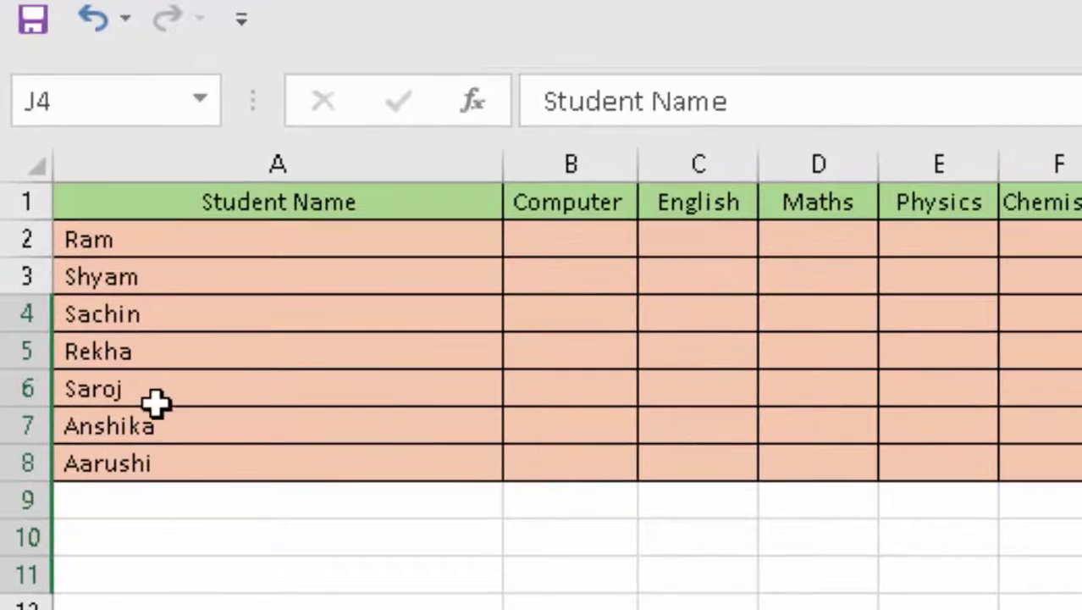
{"action": "left_click", "coordinate": [178, 476]}
{"action": "left_click_drag", "start_coordinate": [177, 476], "coordinate": [198, 252]}
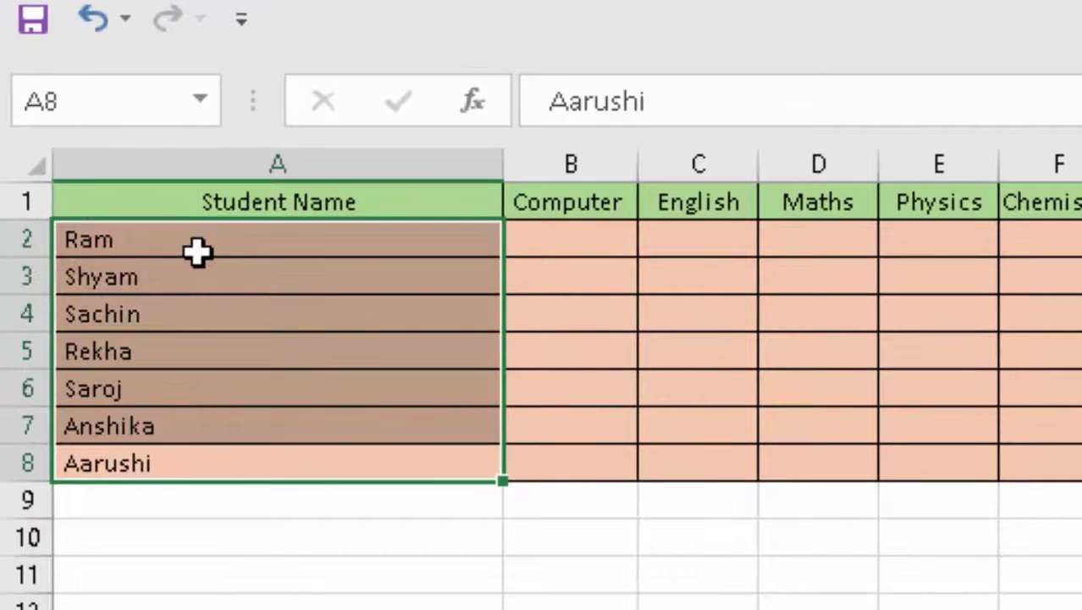
{"action": "right_click", "coordinate": [218, 236]}
{"action": "left_click", "coordinate": [300, 310]}
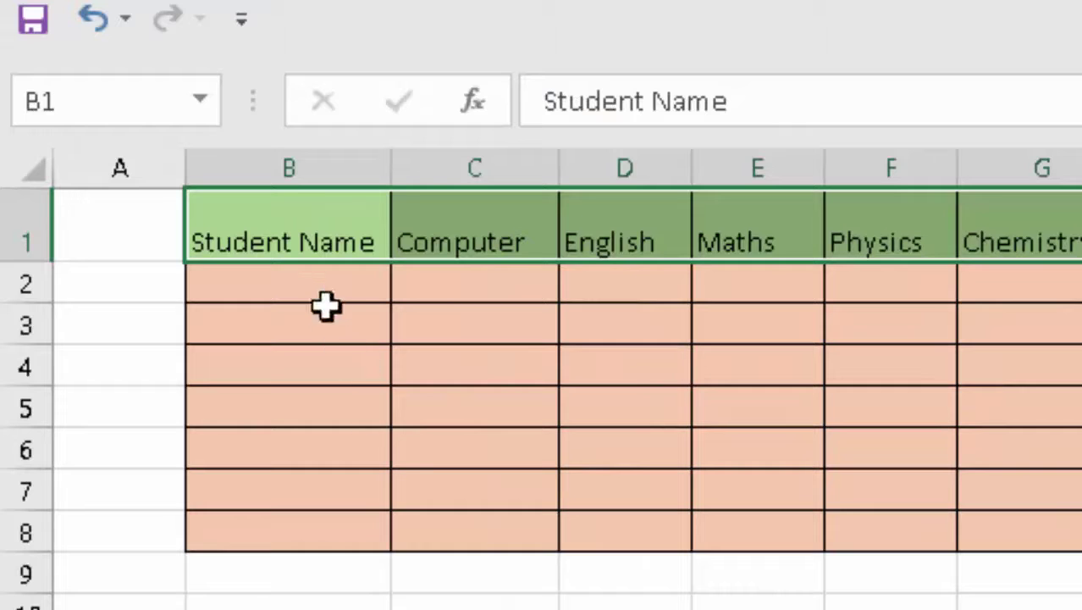
{"action": "left_click", "coordinate": [314, 290]}
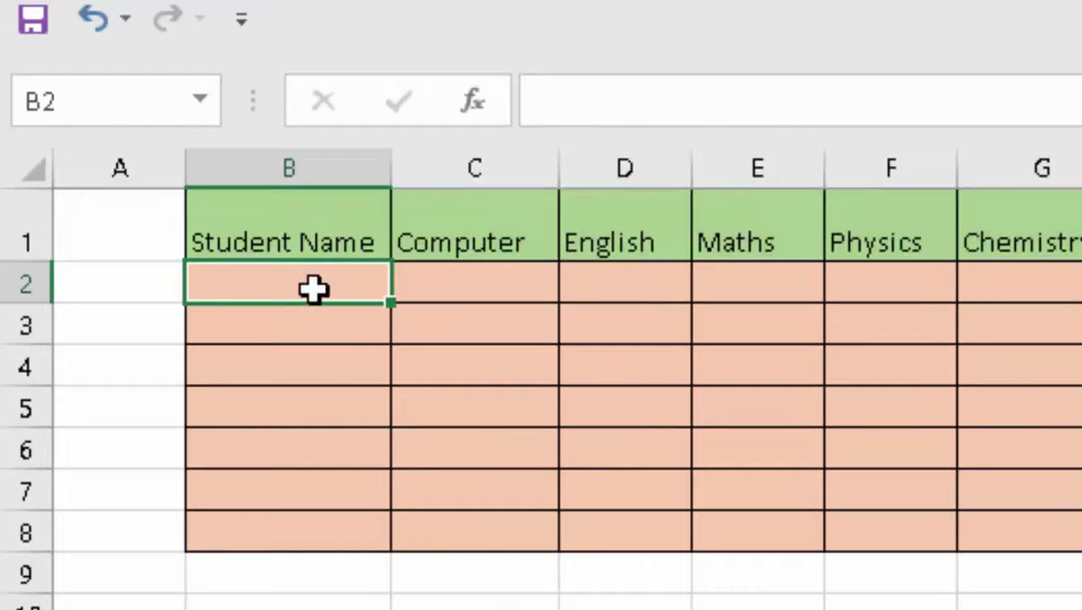
{"action": "key", "text": "ctrl+v"}
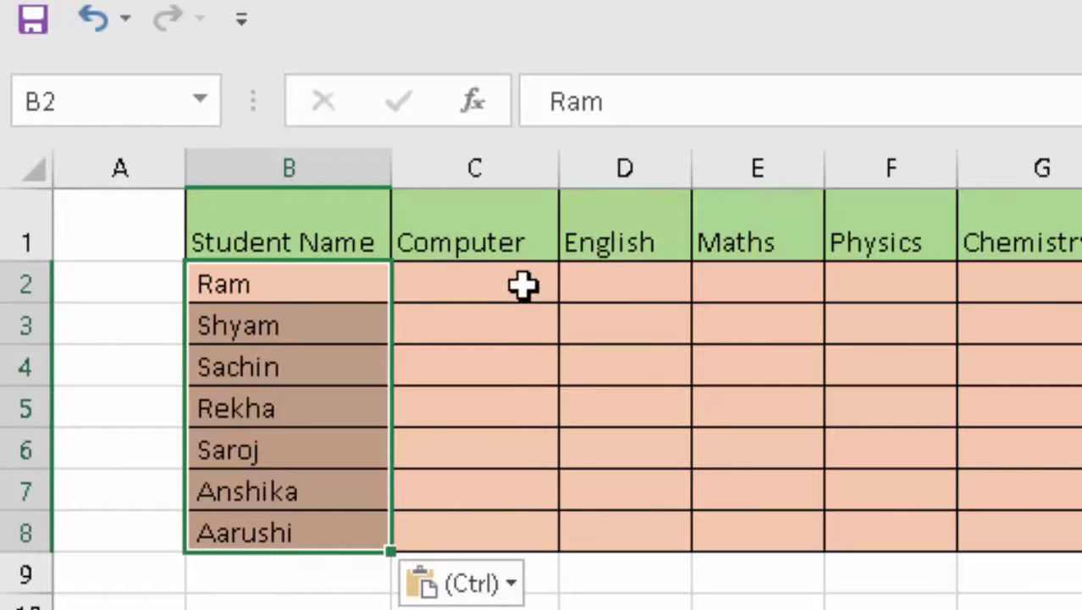
Step: Enter =VLOOKUP(TRIM(B8),$L$3:$R$9,2,0) in Aarushi's Computer cell
{"action": "left_click", "coordinate": [437, 542]}
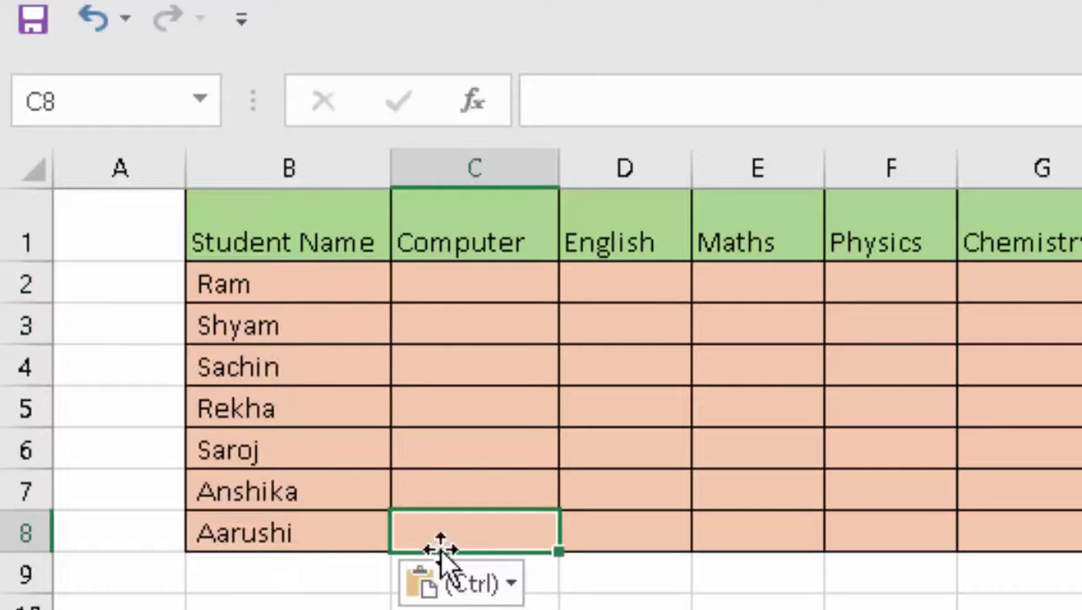
{"action": "type", "text": "="}
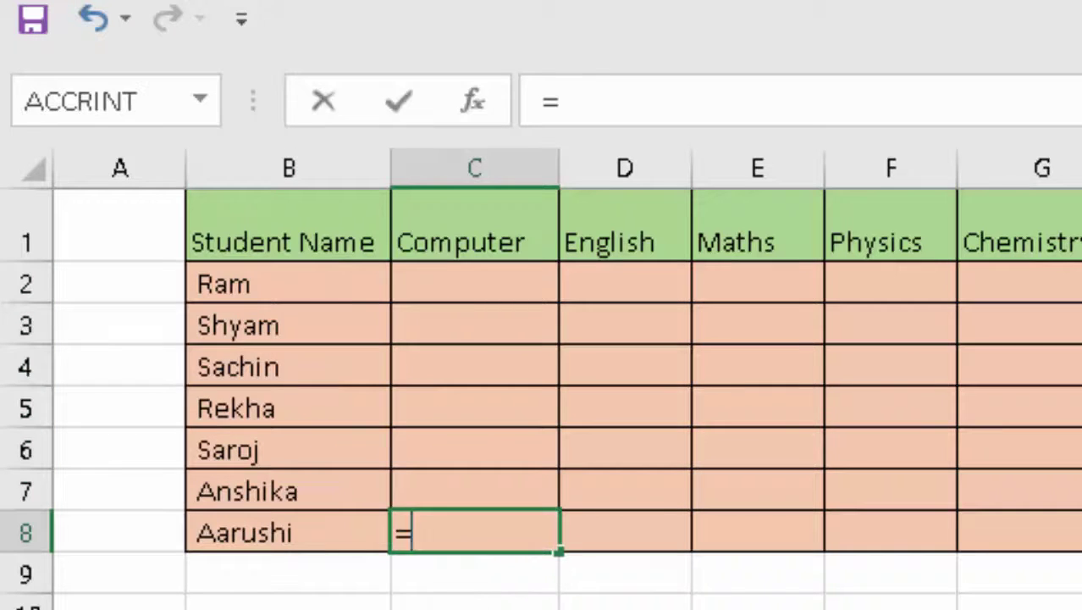
{"action": "type", "text": "vloo"}
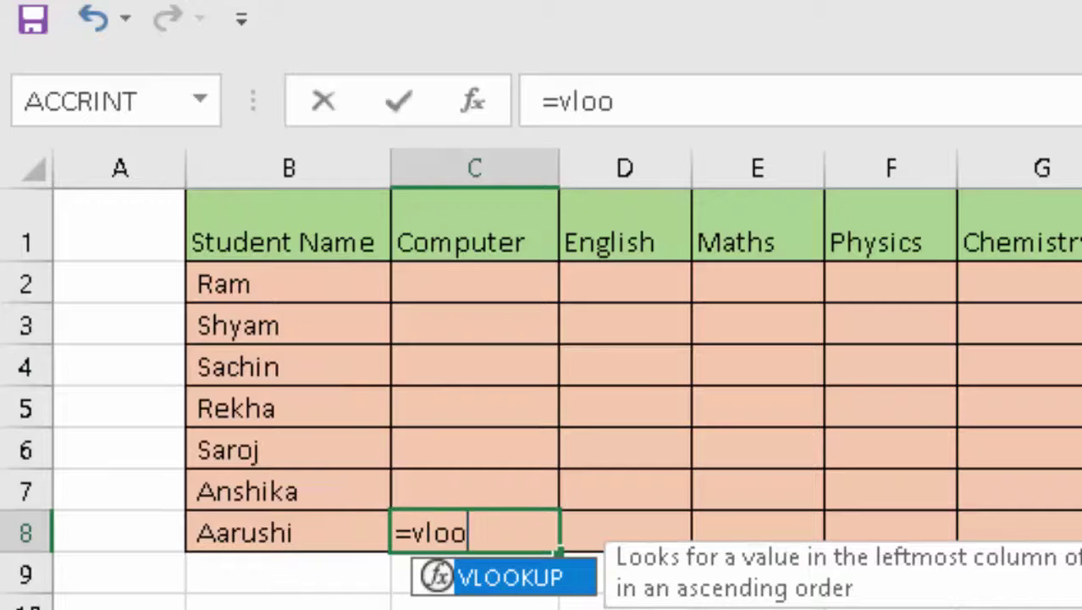
{"action": "key", "text": "Tab"}
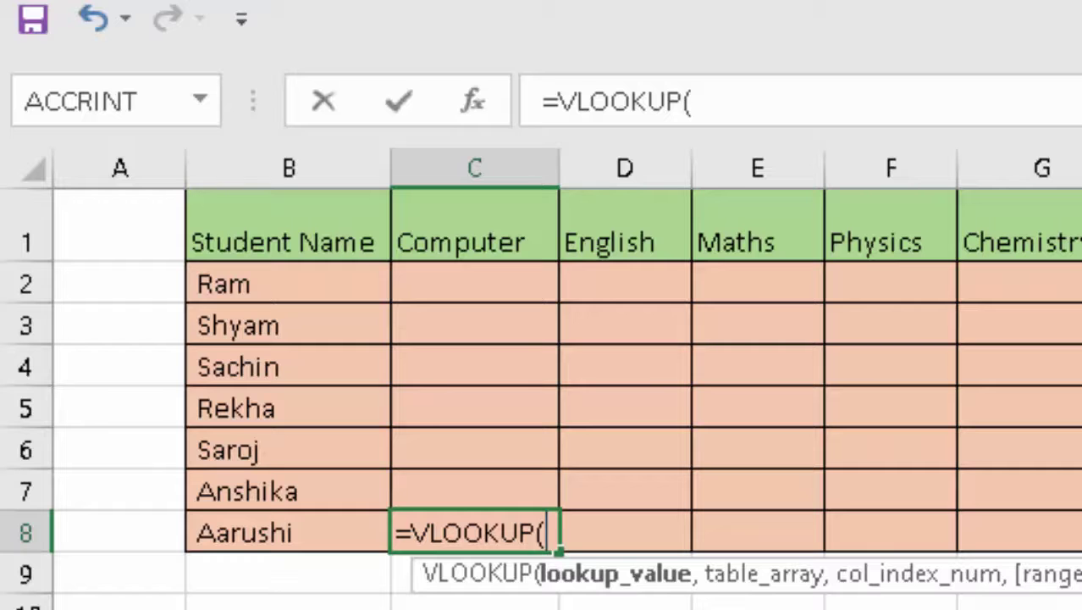
{"action": "type", "text": "tr"}
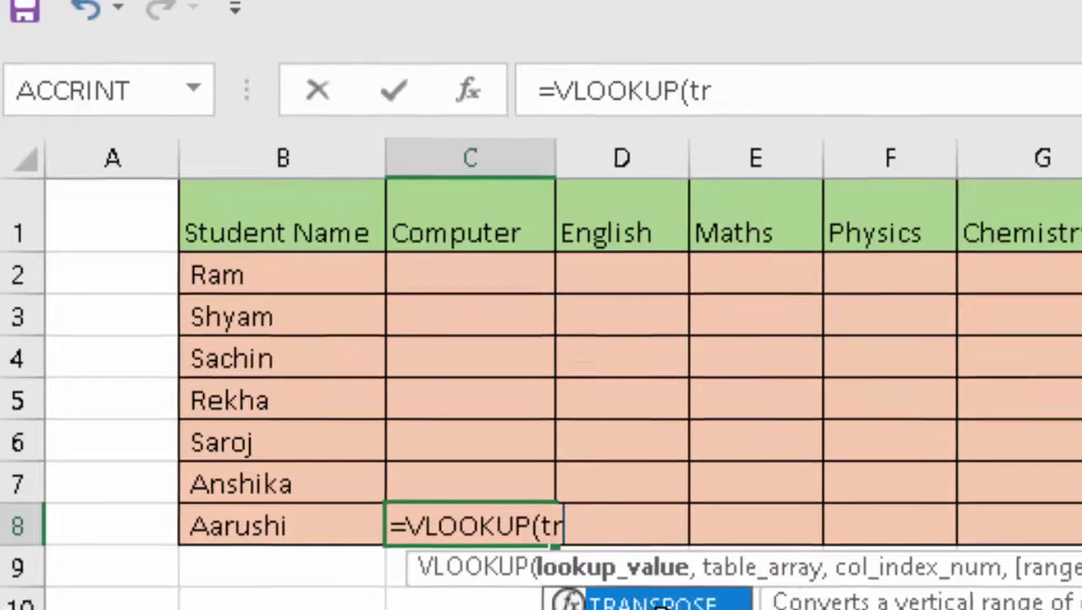
{"action": "type", "text": "i"}
{"action": "type", "text": "m"}
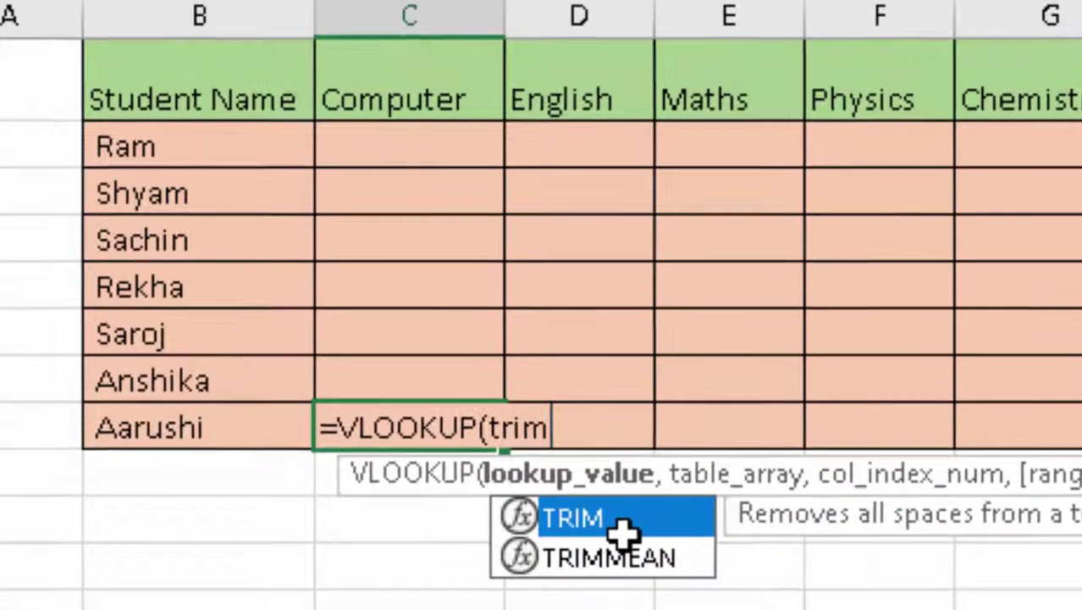
{"action": "key", "text": "Tab"}
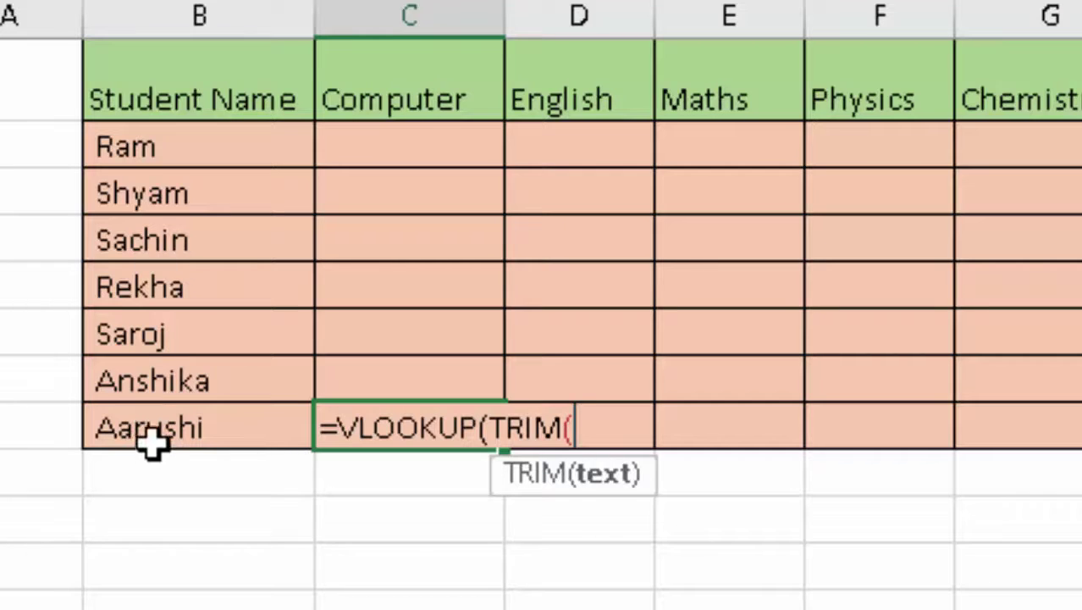
{"action": "left_click", "coordinate": [157, 431]}
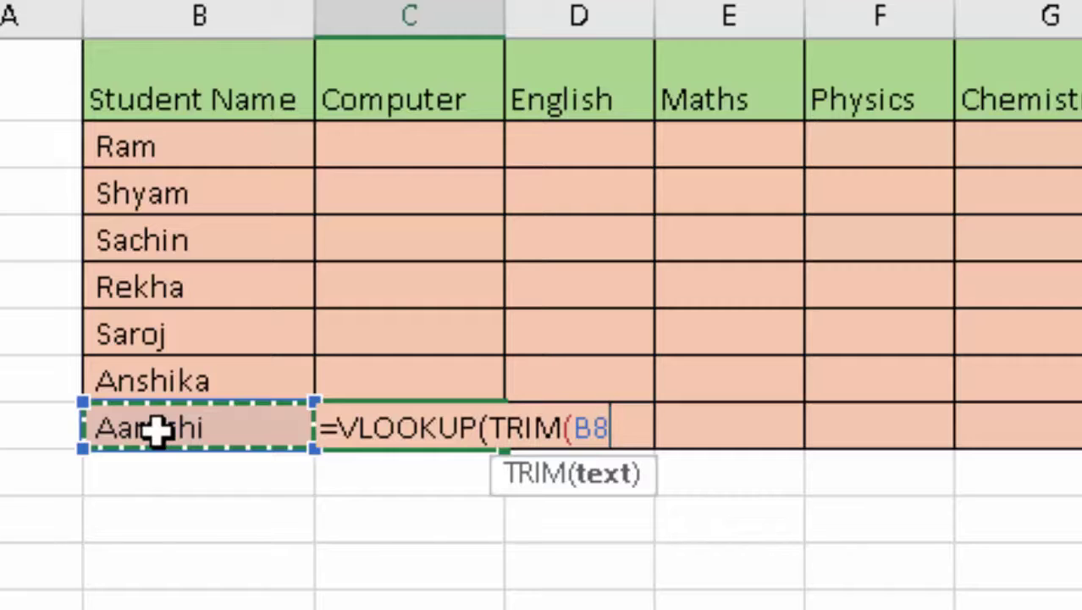
{"action": "type", "text": "),"}
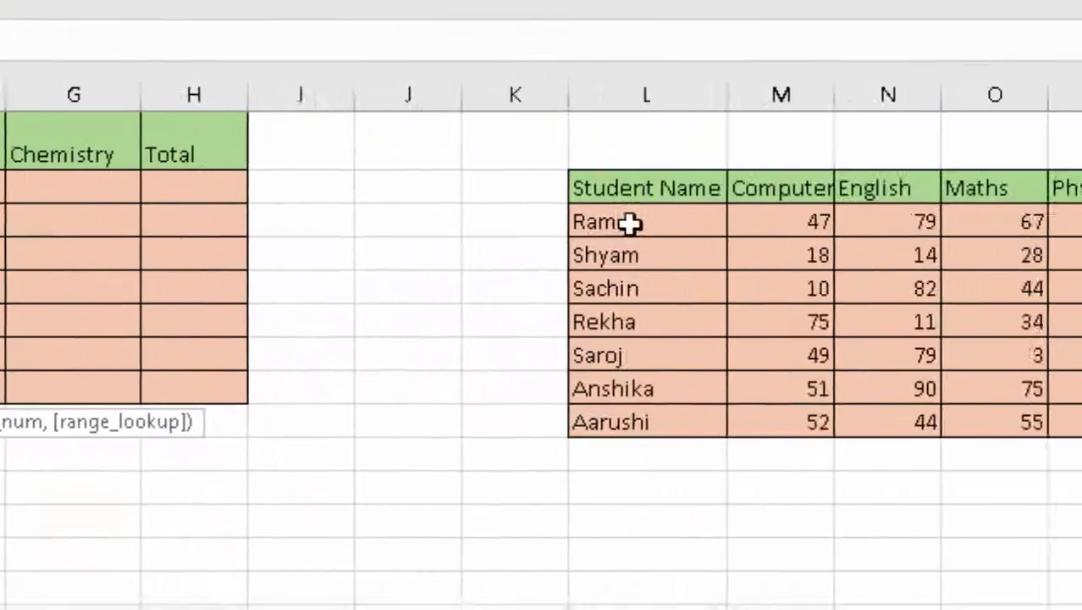
{"action": "left_click", "coordinate": [223, 205]}
{"action": "mouse_move", "coordinate": [222, 204]}
{"action": "left_mouse_down"}
{"action": "mouse_move", "coordinate": [830, 403]}
{"action": "mouse_move", "coordinate": [901, 416]}
{"action": "left_mouse_up"}
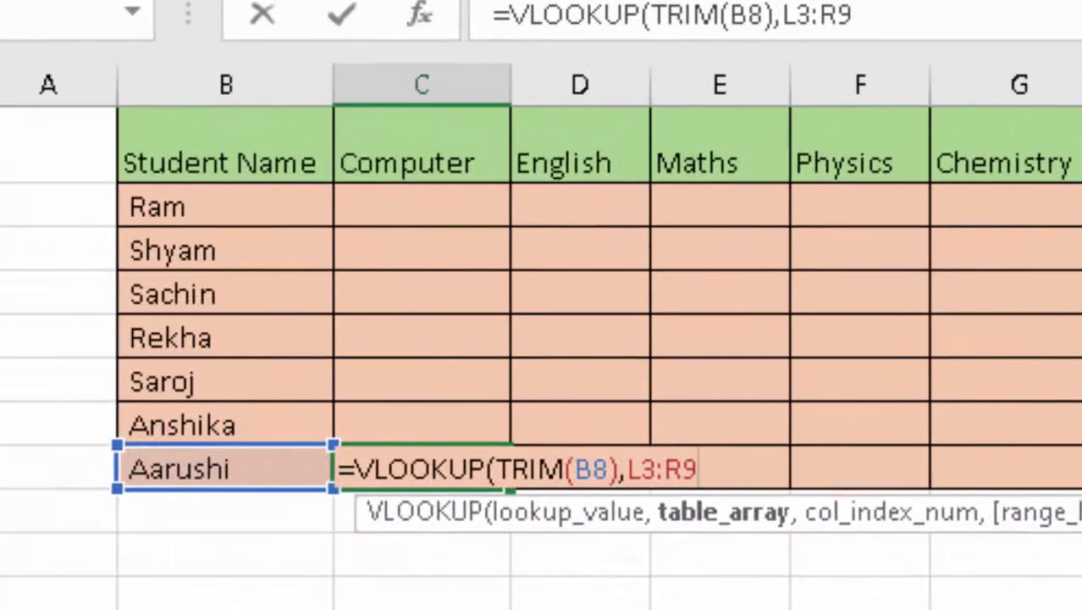
{"action": "key", "text": "F4"}
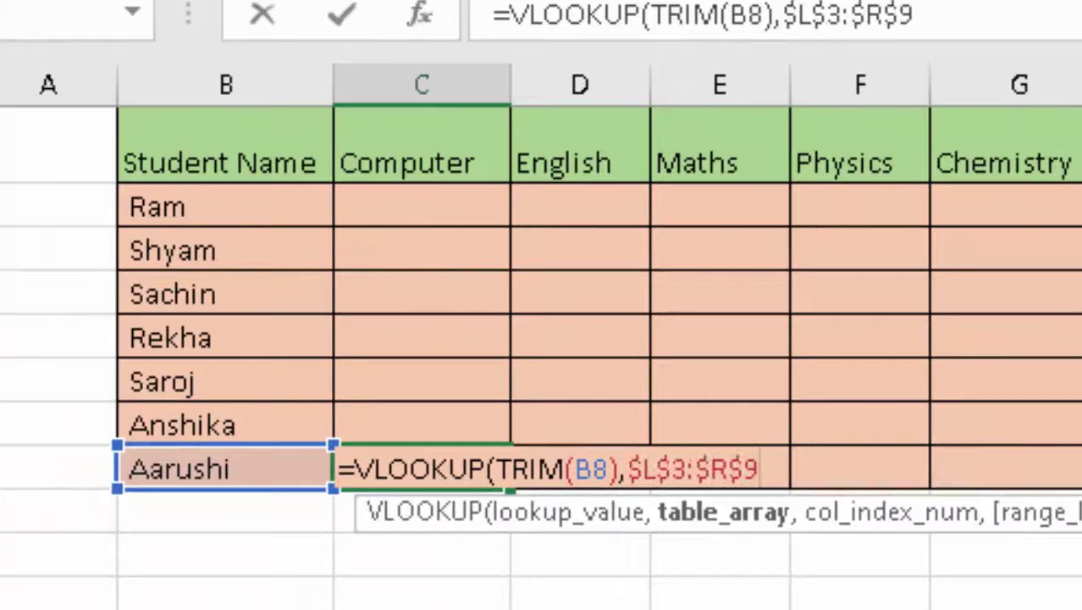
{"action": "type", "text": ","}
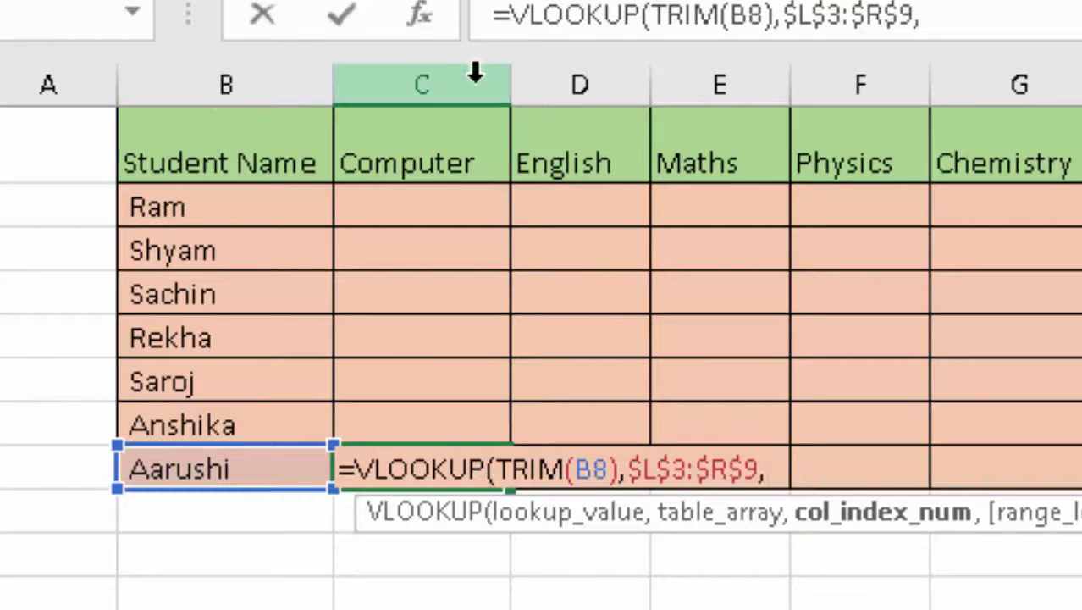
{"action": "type", "text": "2"}
{"action": "type", "text": ",0"}
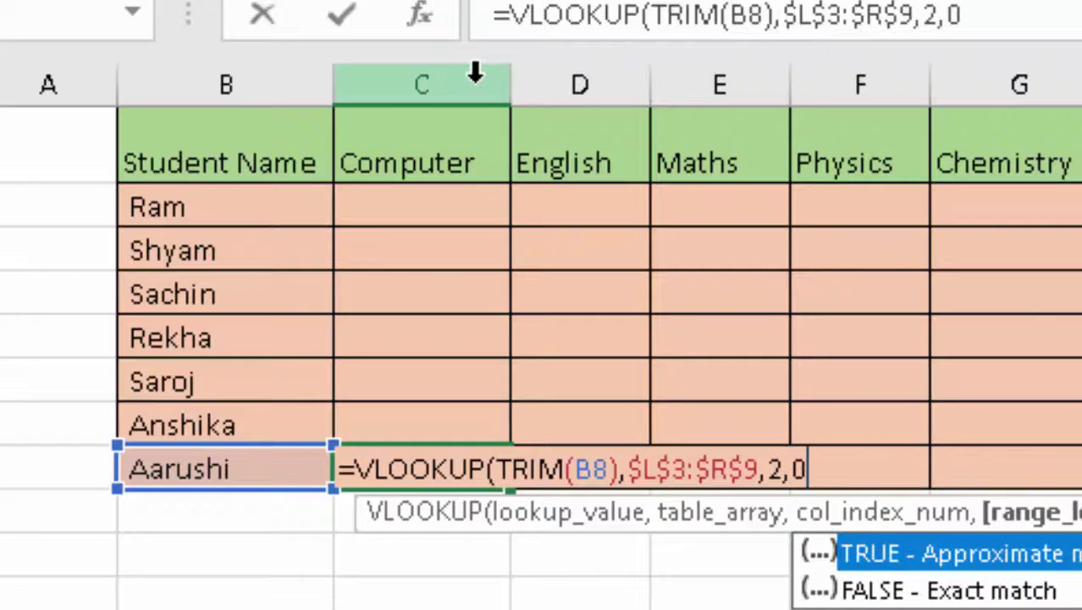
{"action": "type", "text": ")"}
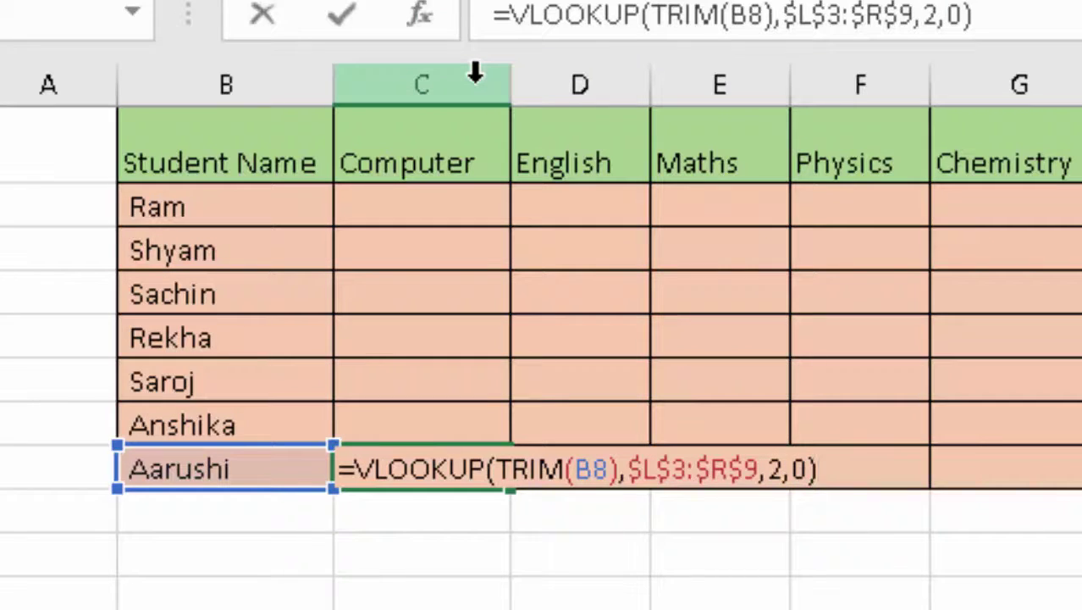
{"action": "key", "text": "Return"}
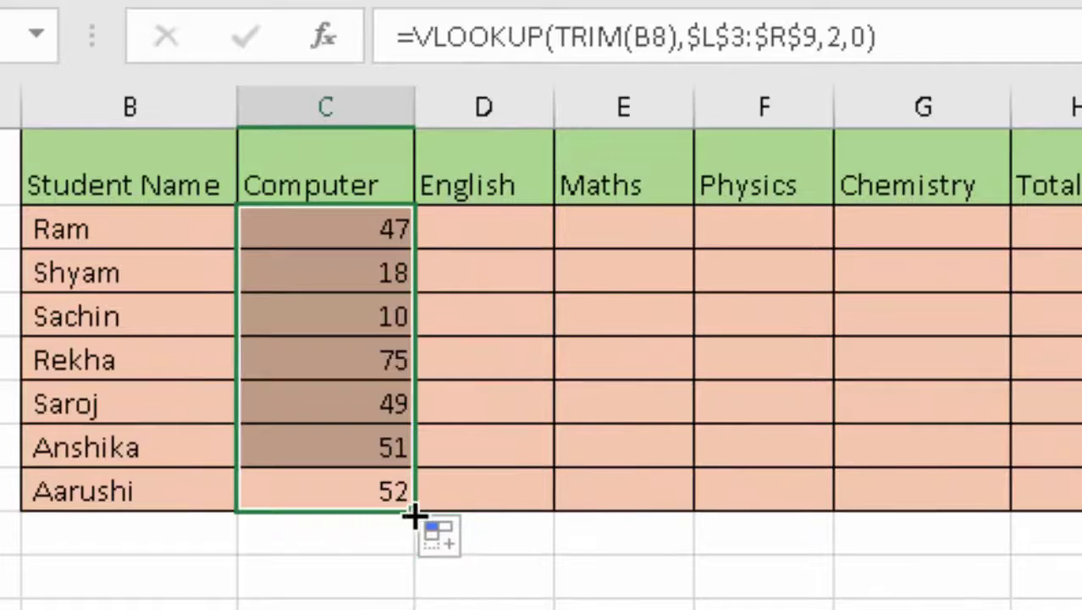
{"action": "left_click_drag", "start_coordinate": [440, 229], "coordinate": [1059, 491]}
{"action": "left_click_drag", "start_coordinate": [321, 252], "coordinate": [328, 494]}
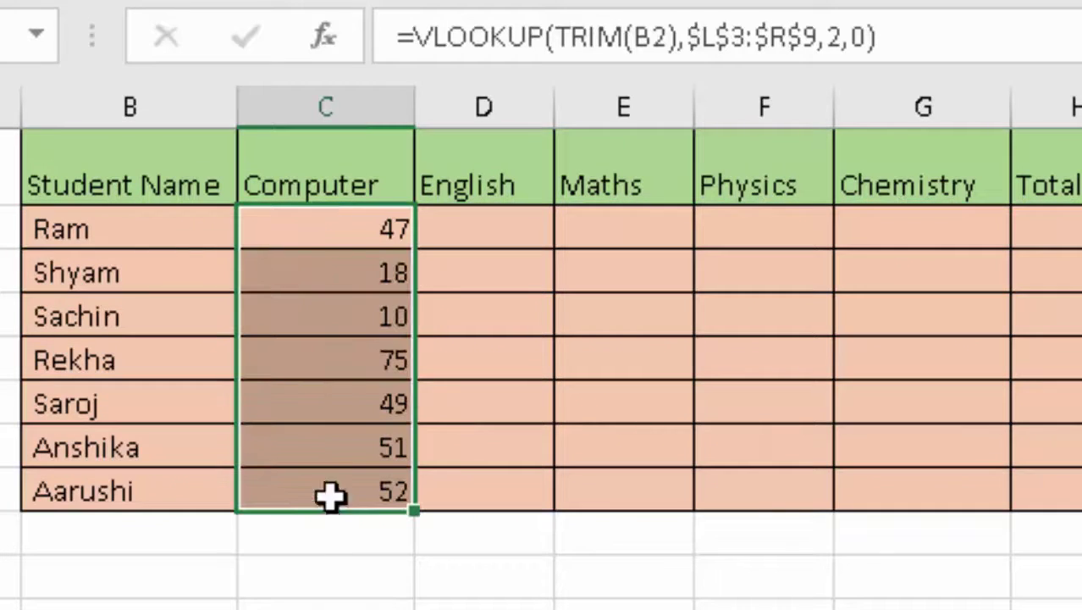